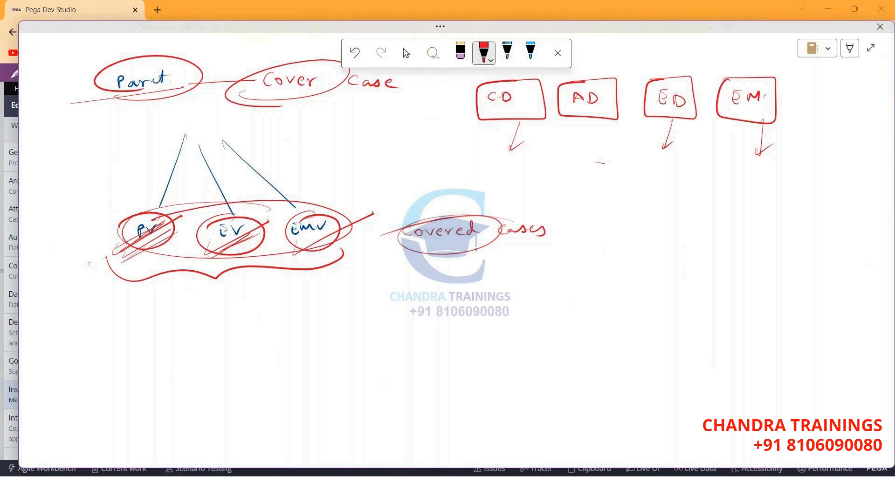
Draw a long red arrow under the CD, AD, ED, EM boxes, then circle and hatch PV.
mouse_move(463, 126)
left_mouse_down()
mouse_move(844, 119)
mouse_move(815, 133)
left_mouse_up()
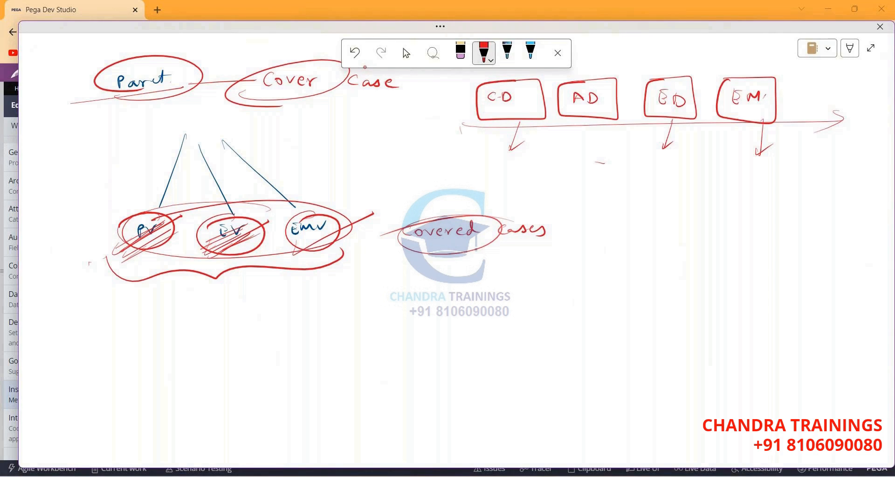
mouse_move(156, 210)
left_mouse_down()
mouse_move(135, 246)
mouse_move(178, 214)
left_mouse_up()
mouse_move(115, 264)
left_mouse_down()
mouse_move(173, 230)
mouse_move(161, 236)
left_mouse_up()
key("Escape")
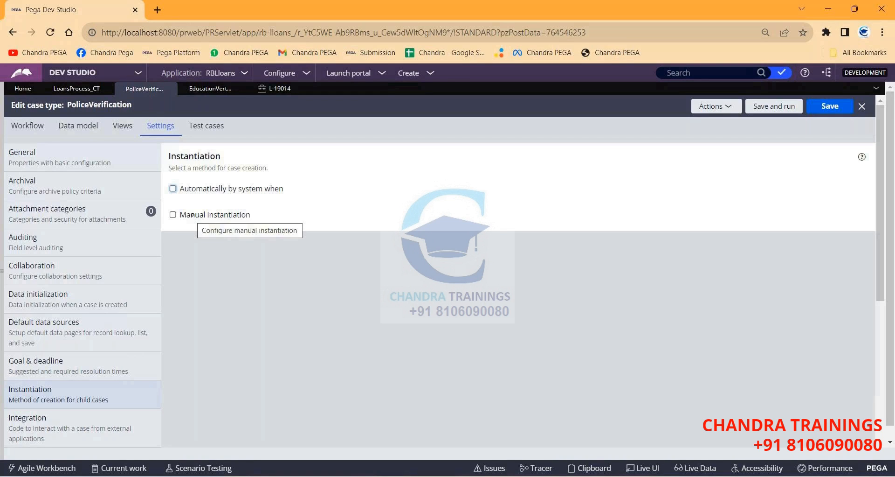
Loop around the PV group again, add a V stroke and an oval stroke, then close the sketches.
key("alt+Tab")
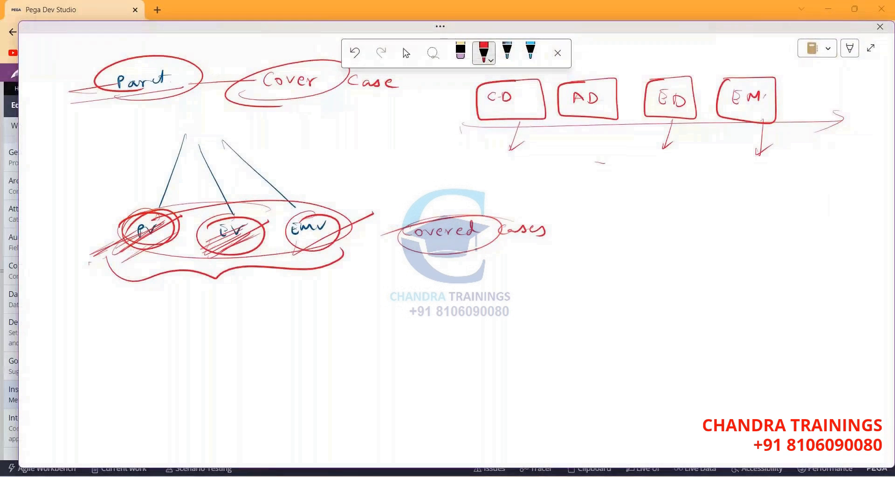
left_click_drag(89, 263, 135, 244)
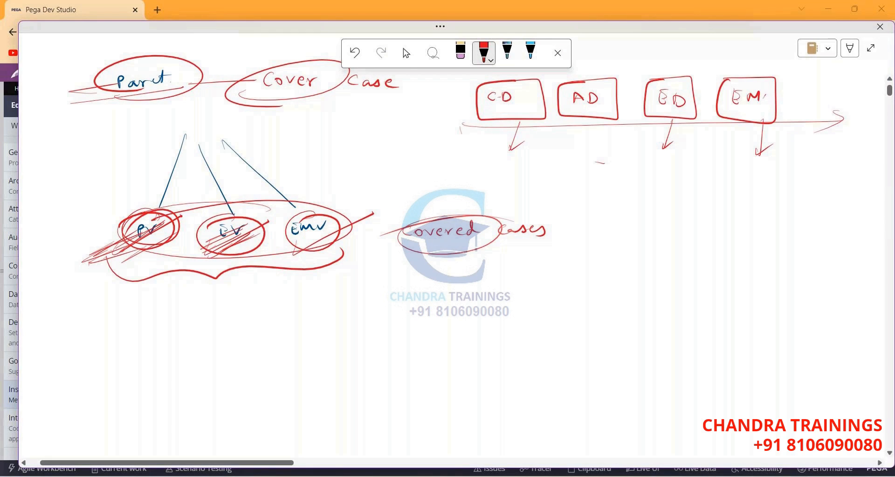
left_click_drag(154, 209, 140, 207)
left_click_drag(68, 304, 135, 292)
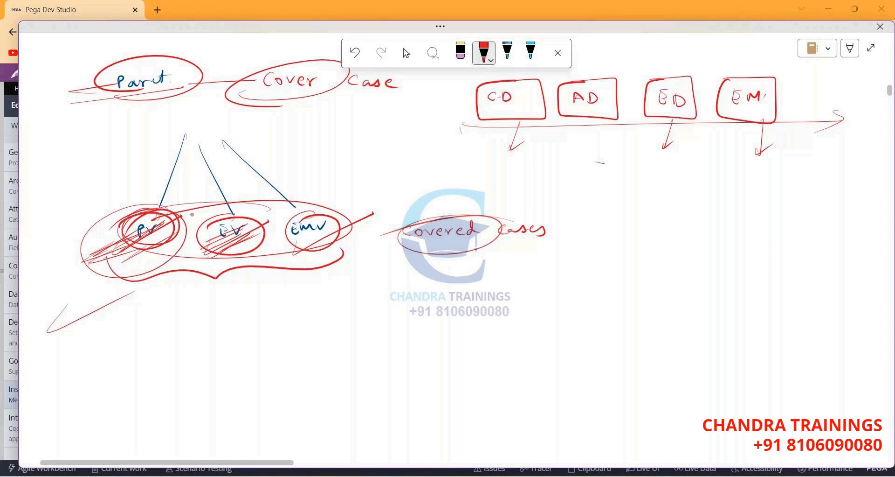
left_click_drag(41, 241, 103, 220)
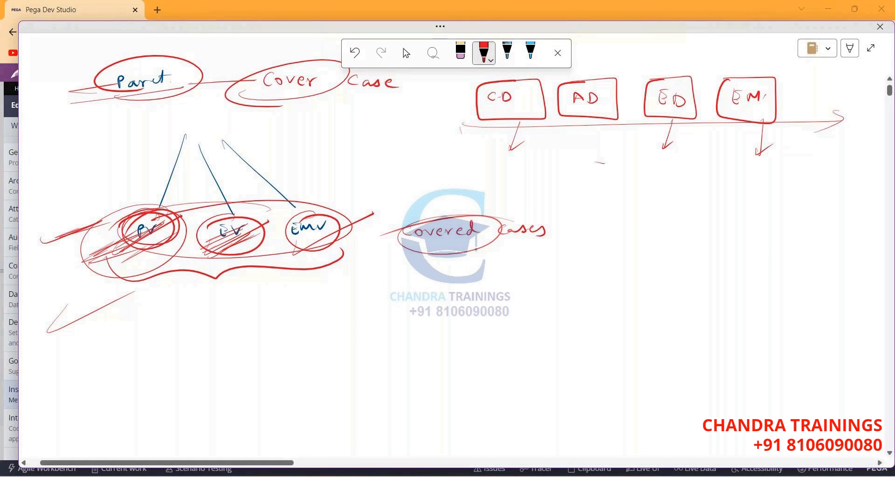
key("Escape")
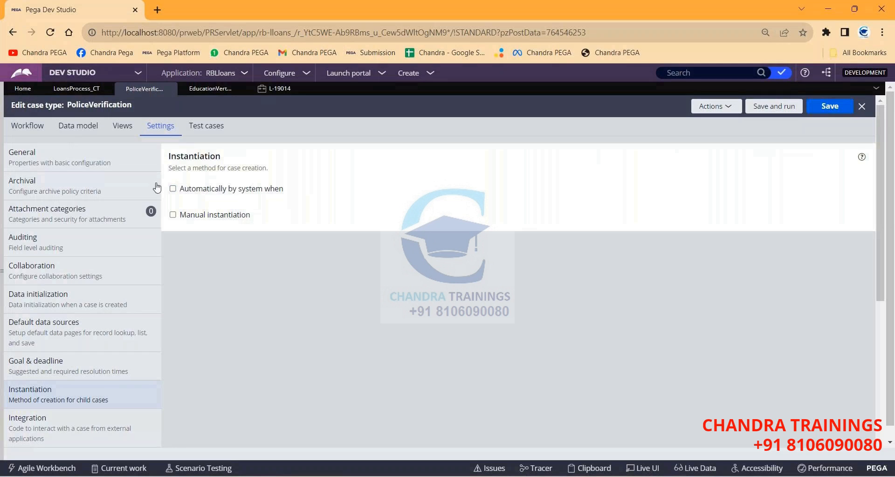
Enable 'Automatically by system when' with 'All of the below conditions are met', then return to the sketches.
left_click(173, 189)
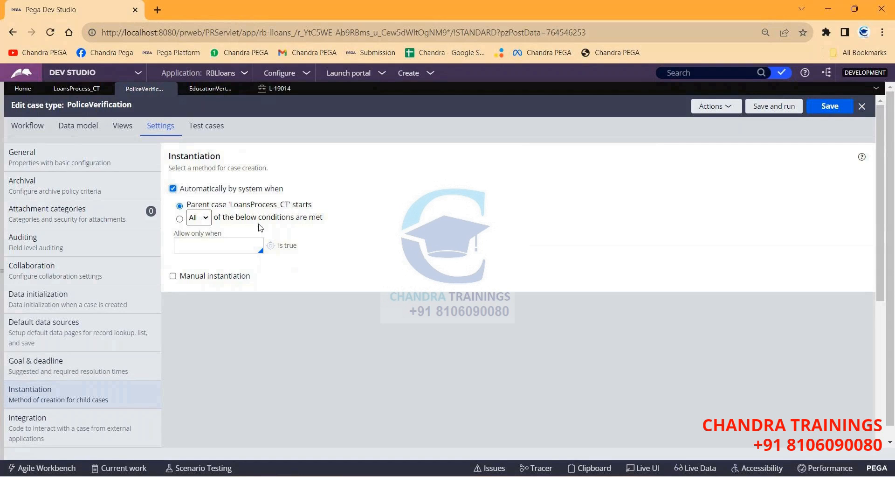
left_click(180, 218)
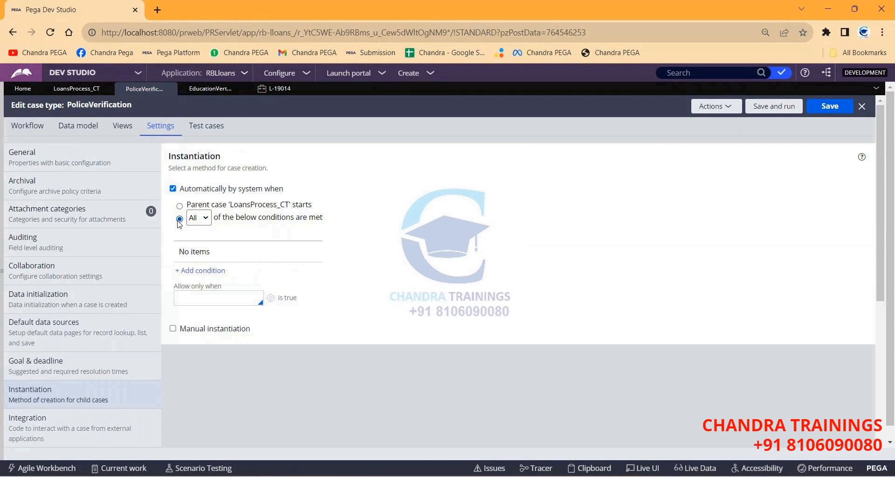
key("alt+Tab")
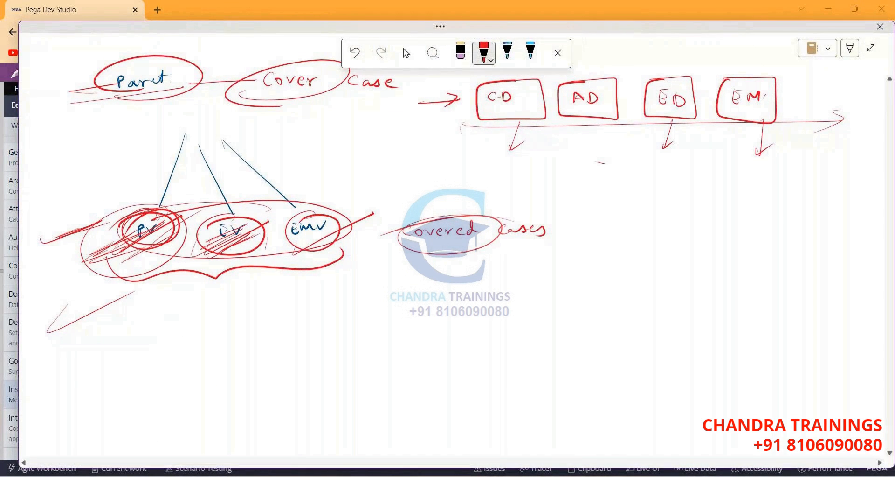
Draw a vertical red divider at the AD box's left edge and hide the annotation overlay.
left_click_drag(564, 78, 553, 155)
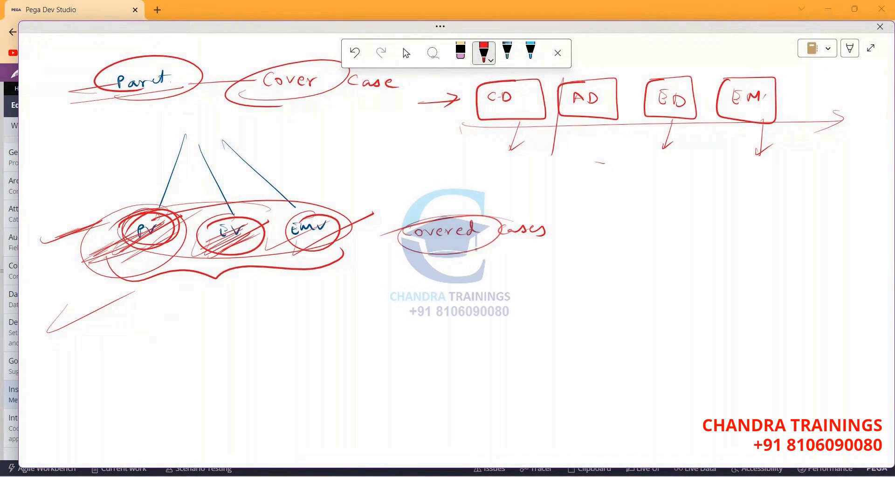
key("alt+Tab")
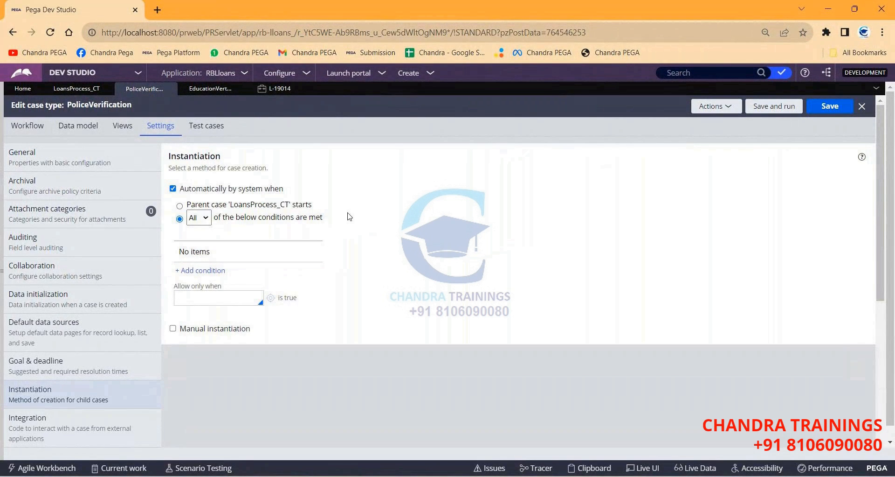
left_click(197, 273)
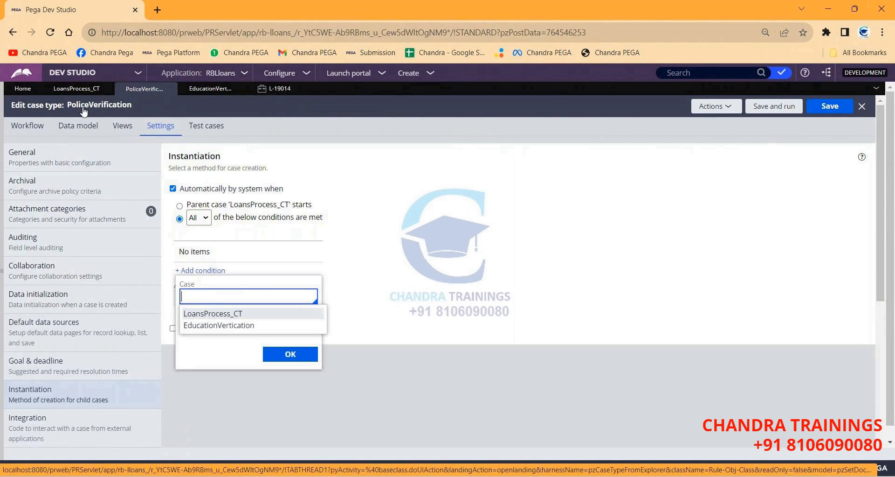
left_click(211, 313)
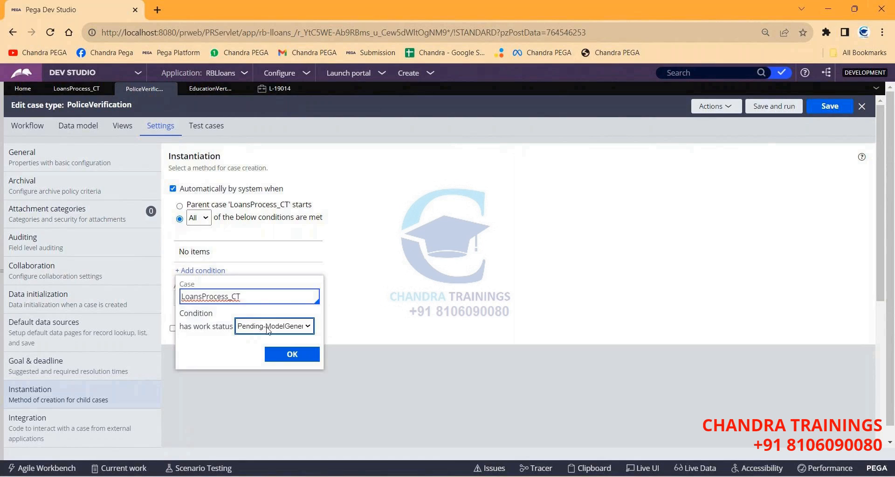
left_click(268, 329)
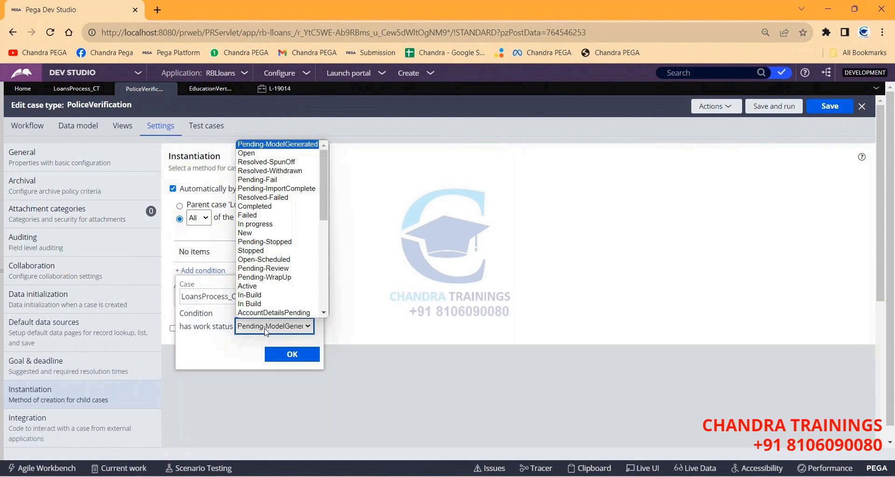
left_click(168, 261)
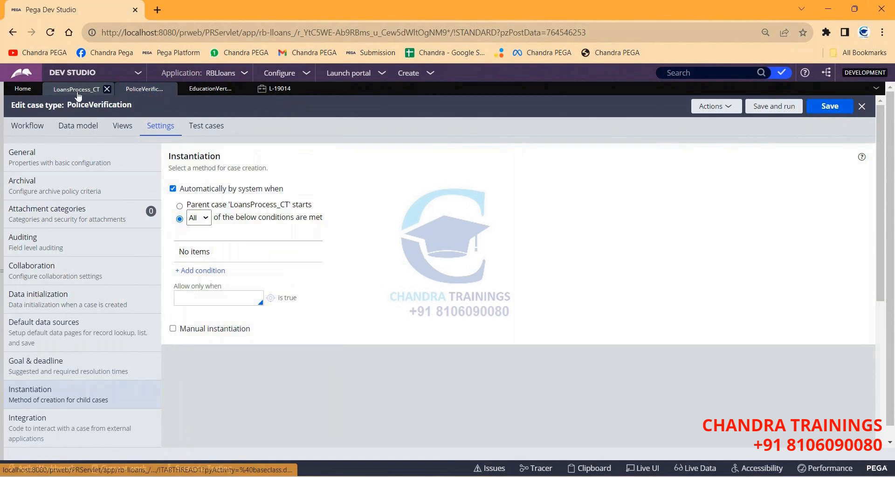
In case L-19014, enter 'asdasd' as both the first name and the last name.
left_click(274, 89)
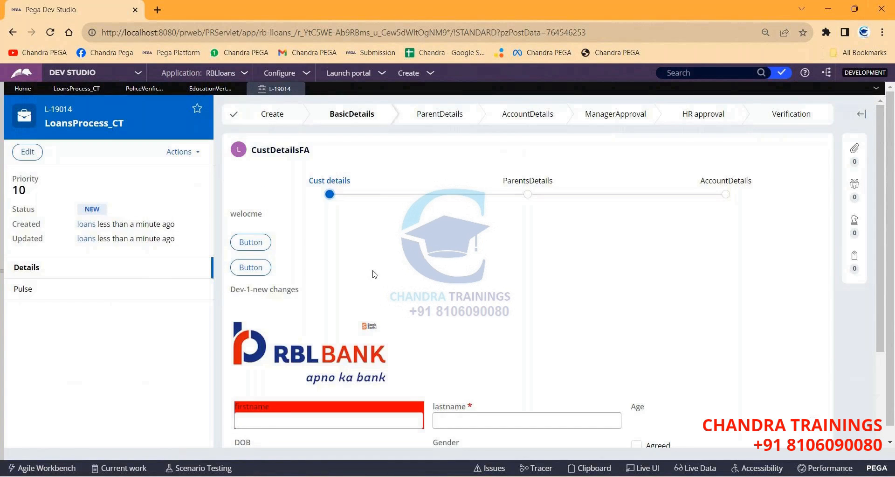
scroll(374, 274, "down", 1)
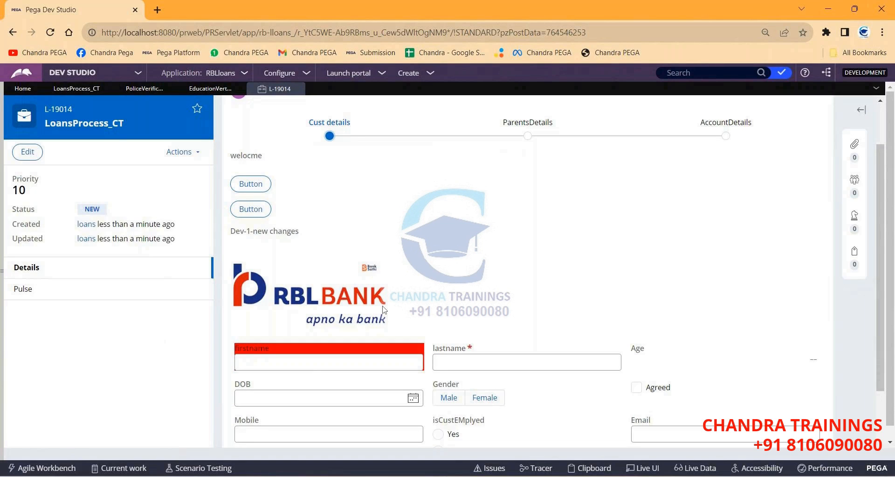
left_click(276, 359)
type("asdasd")
key("Tab")
type("asdasd")
scroll(606, 322, "down", 2)
Continue through customer and parent details, finish the stage, then go back to LoansProcess_CT.
left_click(797, 399)
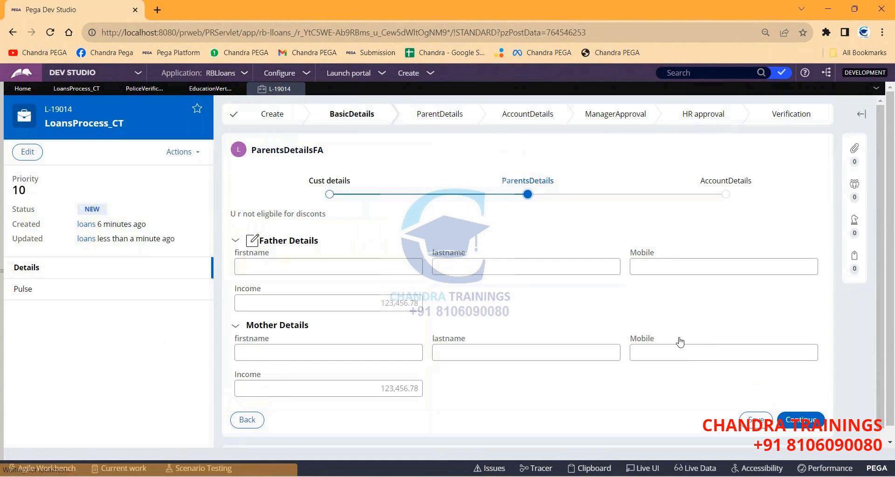
left_click(801, 418)
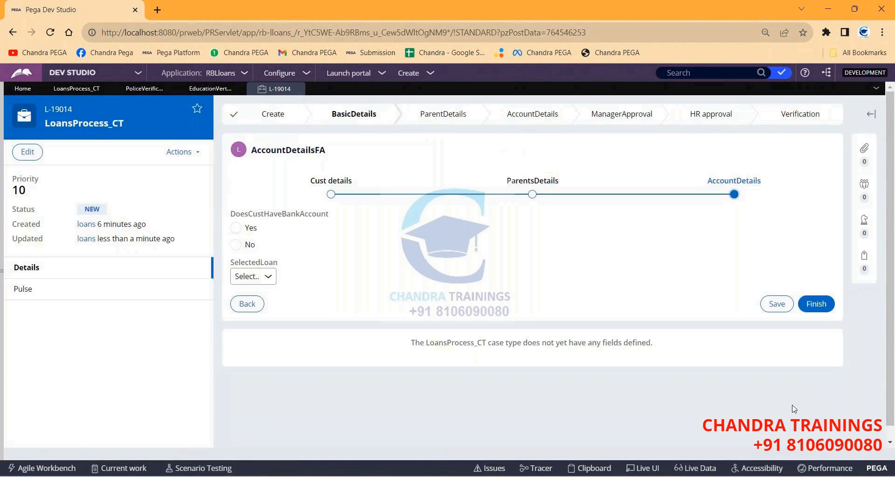
left_click(816, 304)
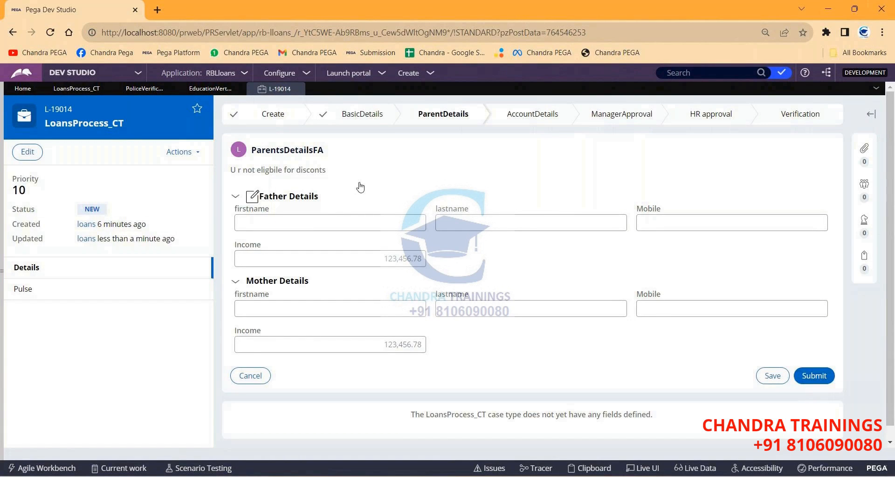
left_click_drag(252, 150, 418, 358)
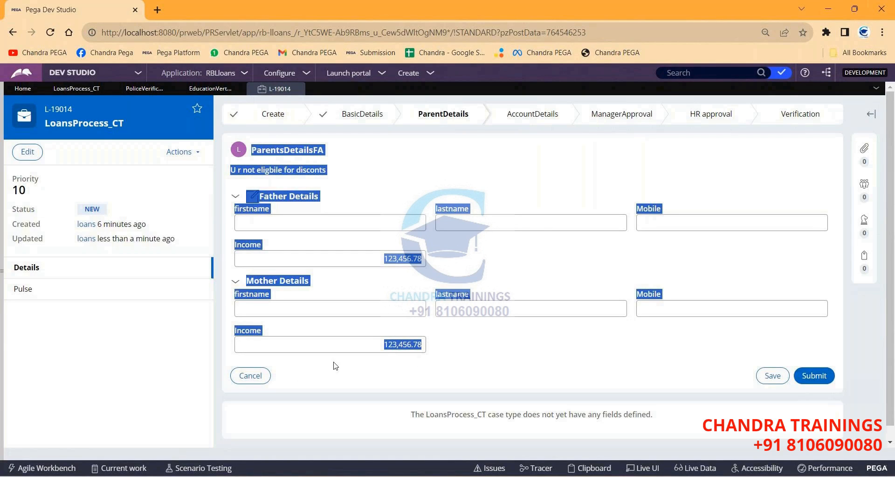
left_click(70, 91)
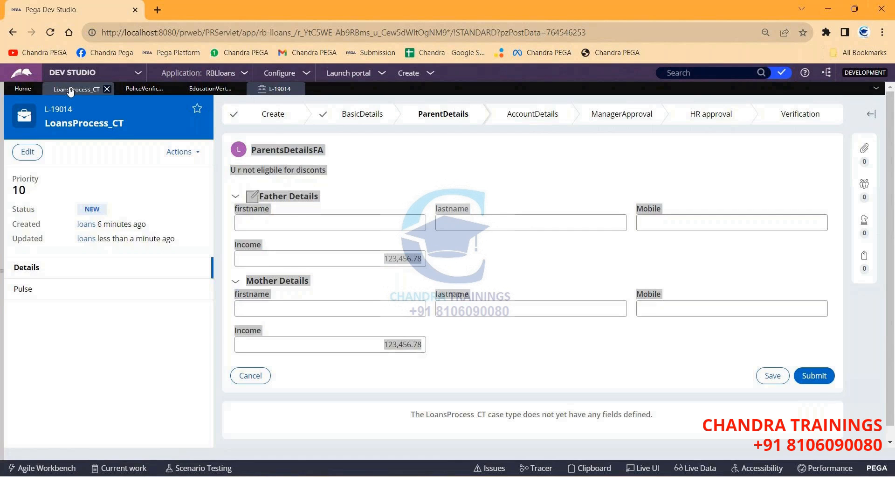
Set the ParentDetails step's case status to Pending-Investigation and save the case type.
double_click(342, 230)
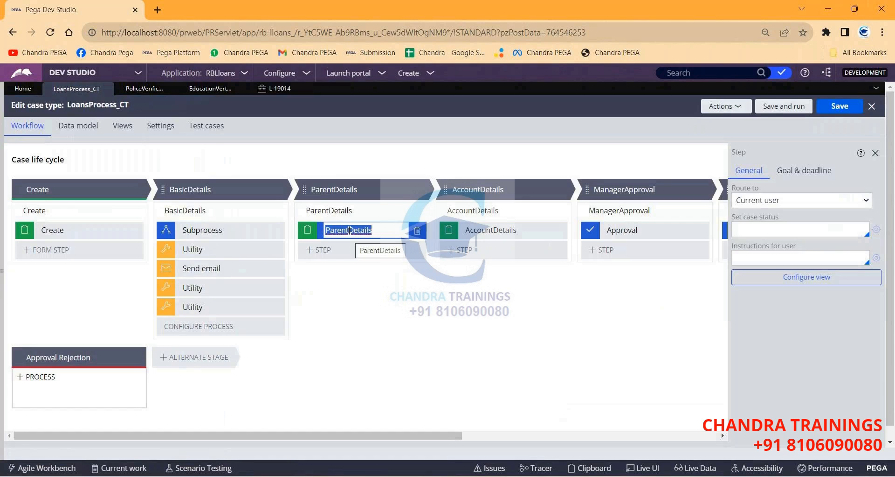
left_click(770, 231)
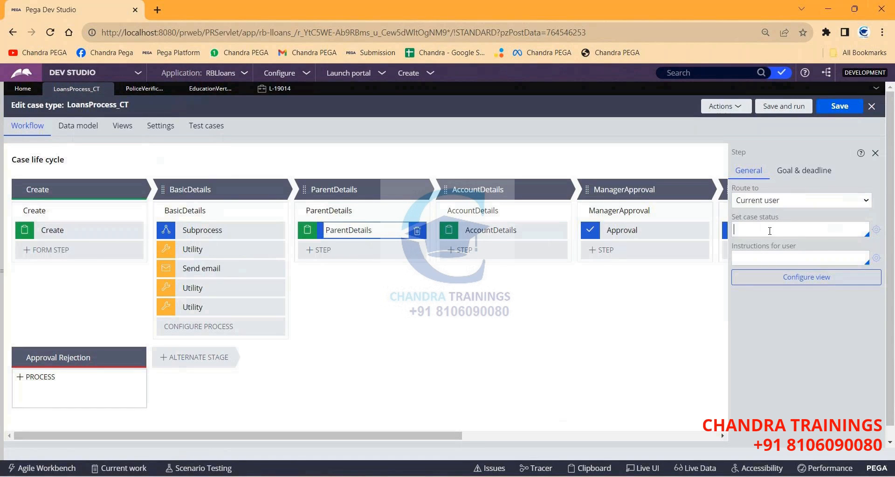
key("Down")
key("Down")
key("Down")
key("Down")
key("Down")
key("Down")
key("Down")
key("Down")
key("Down")
key("Down")
key("Down")
key("Down")
key("Down")
key("Down")
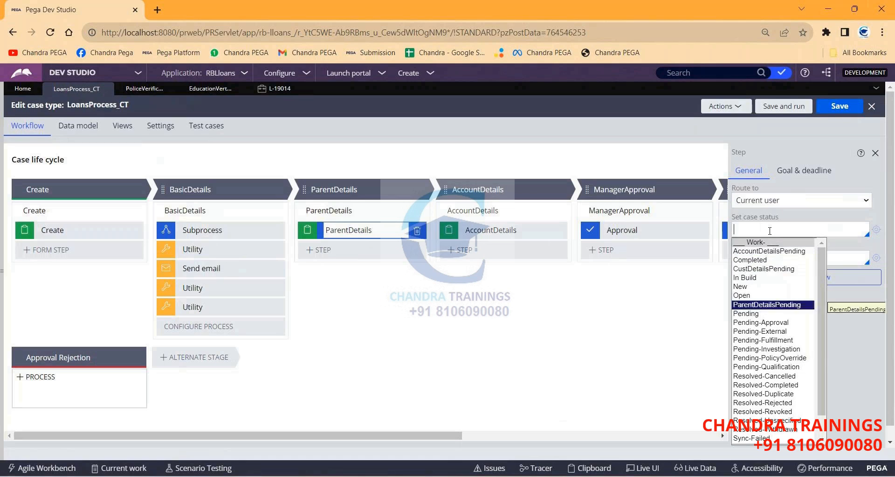
key("Down")
key("Down")
key("Down")
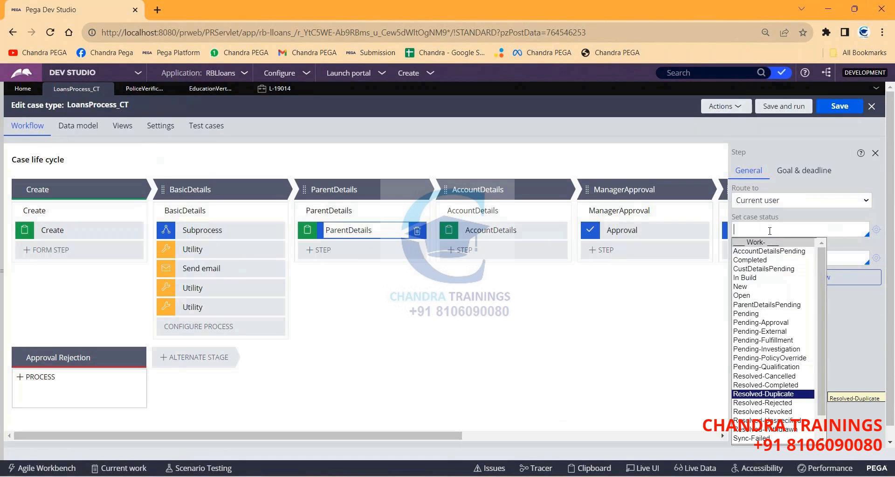
key("Down")
key("Down")
key("Down")
key("Down")
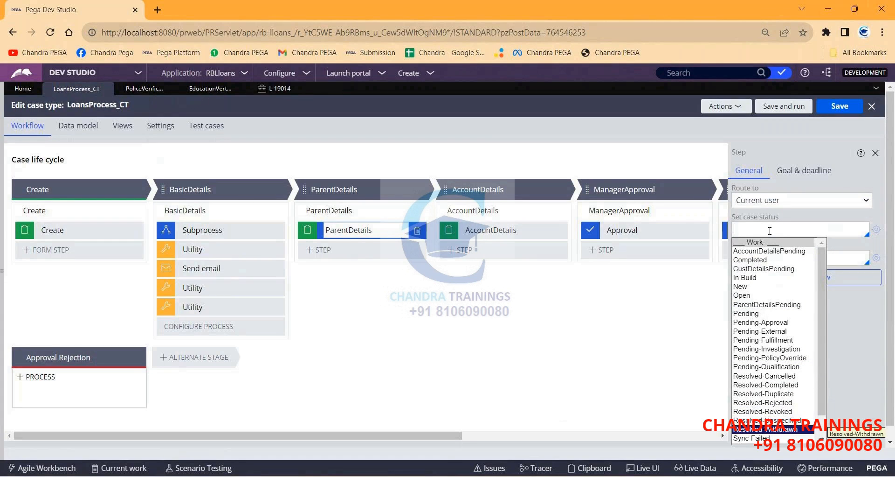
key("Up")
key("Up")
key("Up")
key("Up")
key("Up")
key("Up")
key("Up")
key("Up")
key("Up")
key("Up")
key("Up")
key("Up")
key("Down")
key("Down")
key("Down")
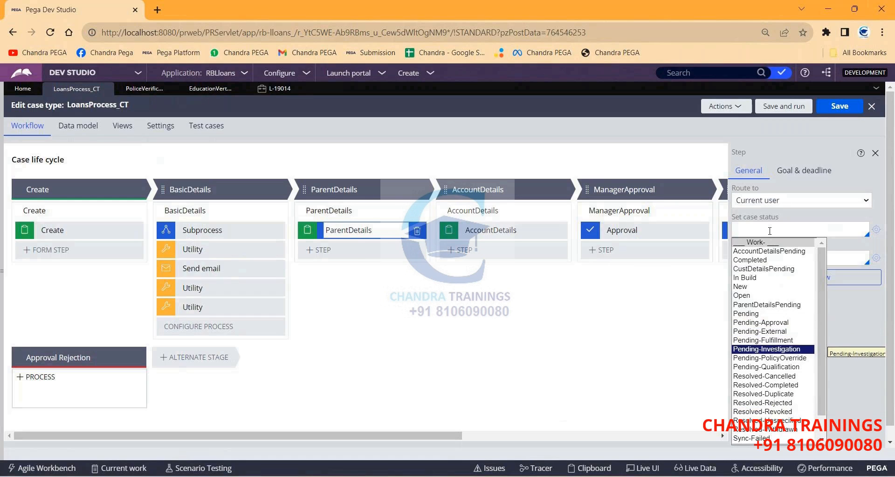
key("Return")
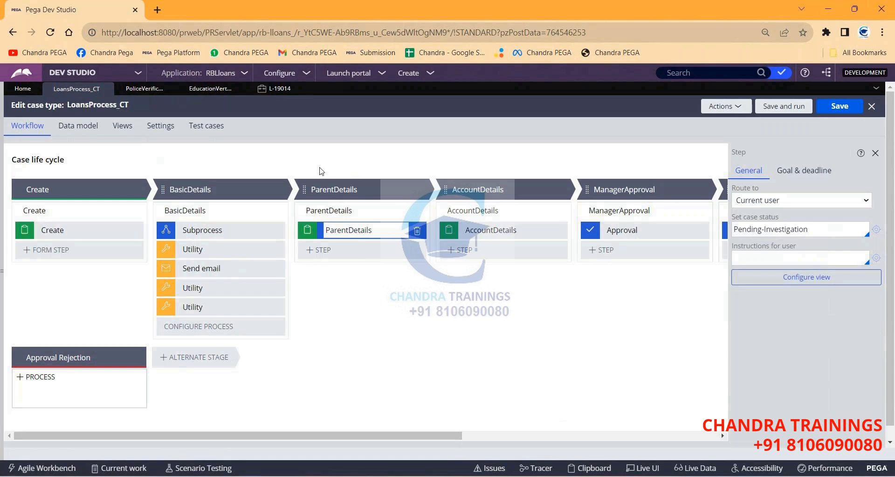
left_click(834, 109)
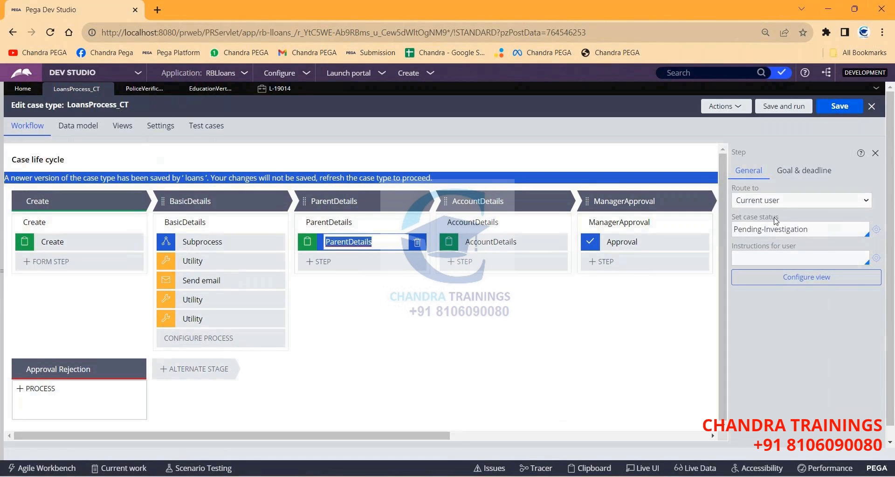
Refresh the stale case type, reapply Pending-Investigation on ParentDetails, and save again.
left_click(721, 108)
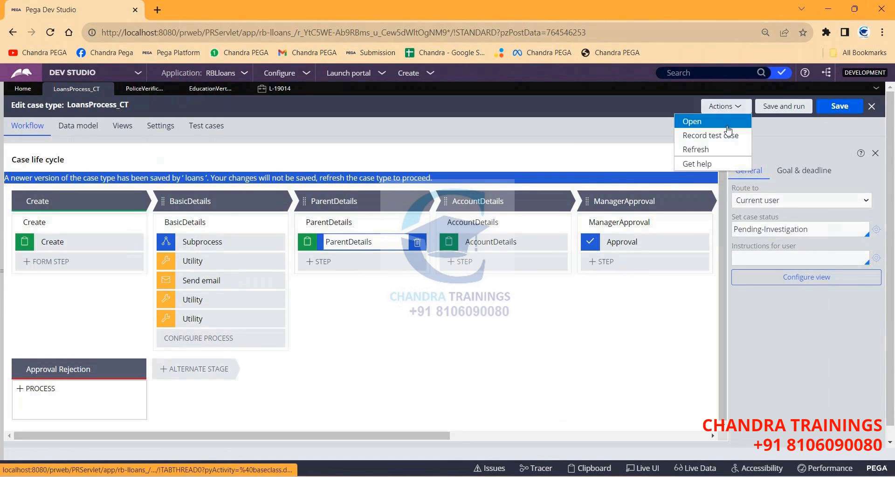
left_click(697, 149)
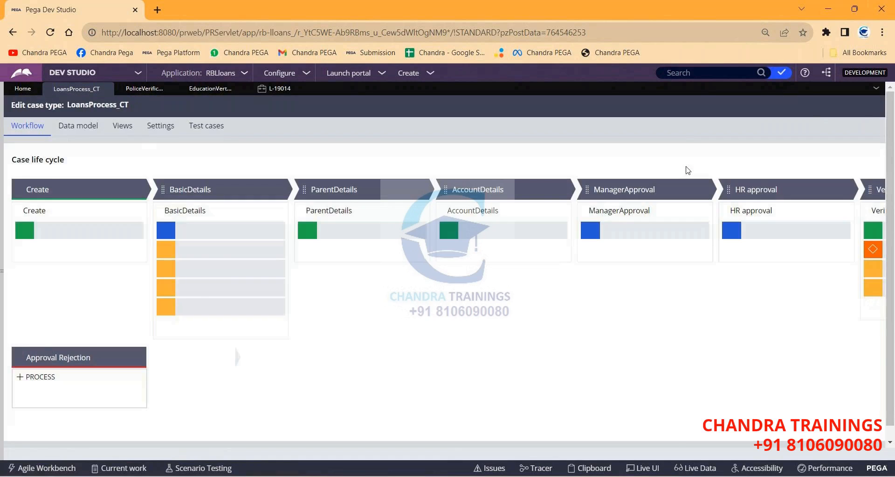
left_click(339, 231)
left_click(758, 227)
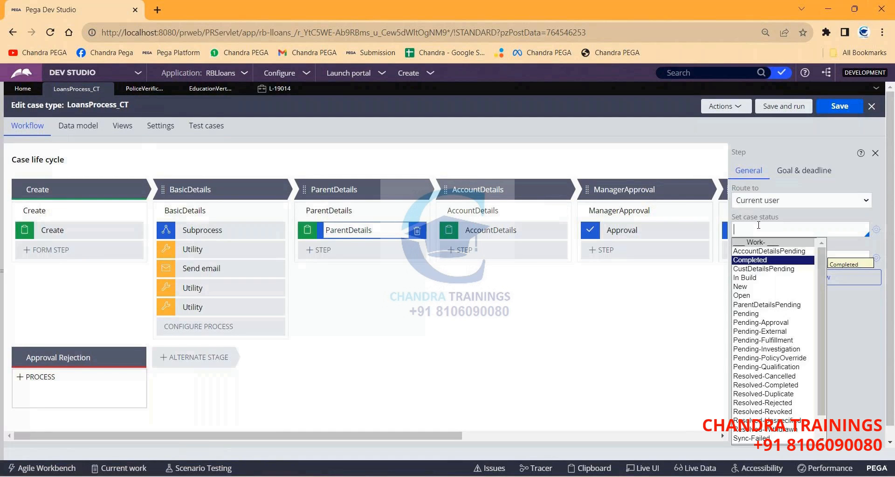
key("Return")
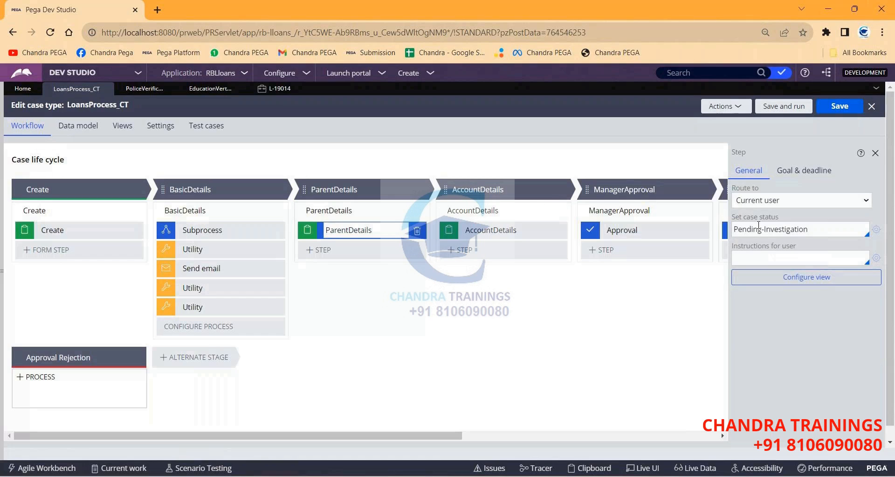
left_click(828, 106)
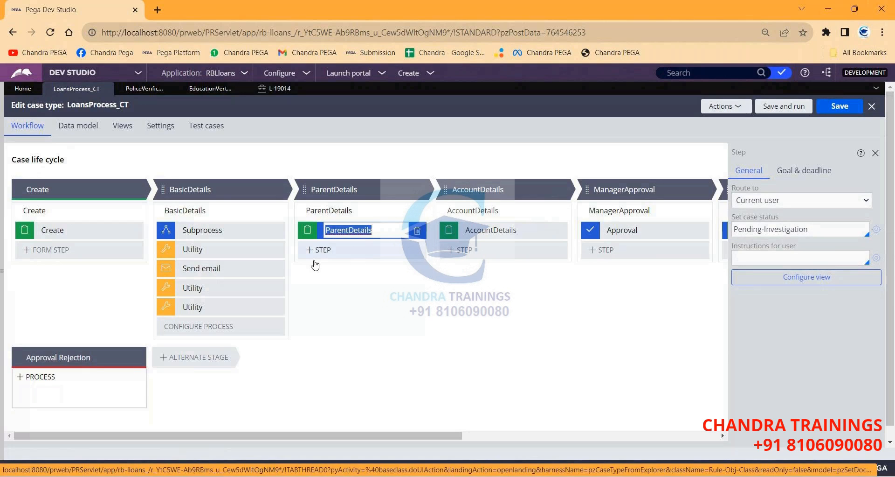
In PoliceVerification, add a condition 'LoansProcess_CT has work status Pending-Investigation' and save.
left_click(134, 93)
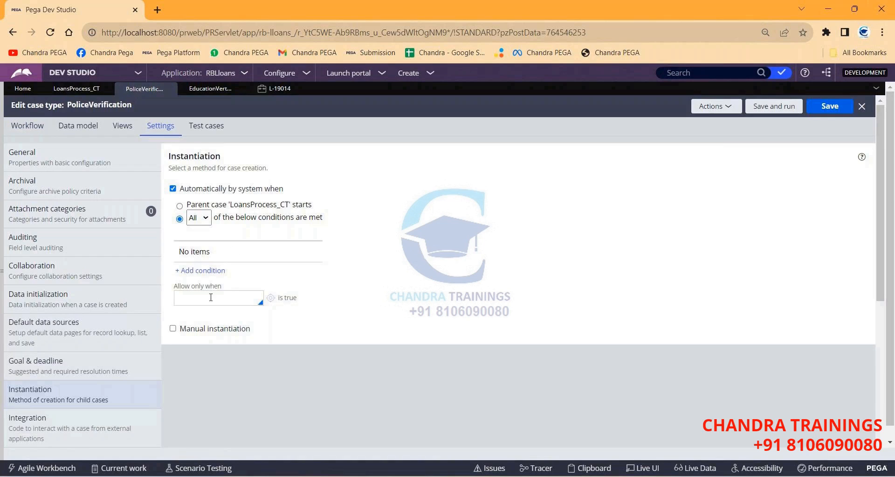
left_click(208, 271)
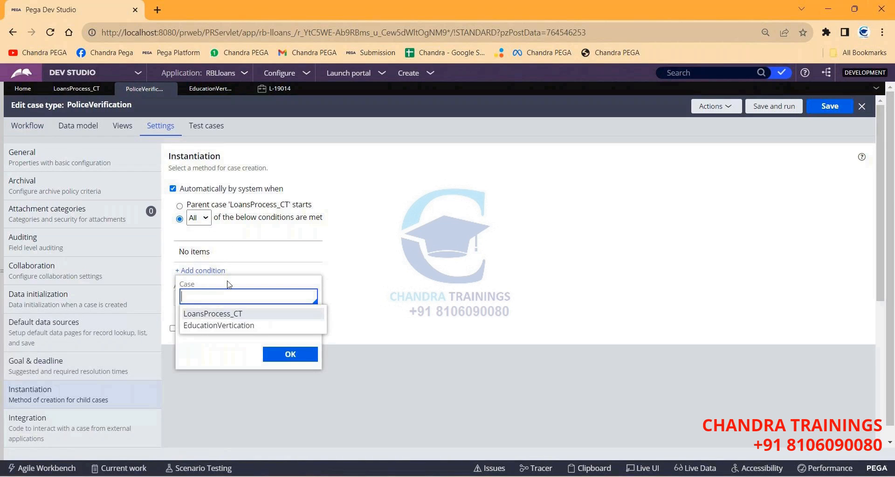
left_click(214, 310)
left_click(274, 328)
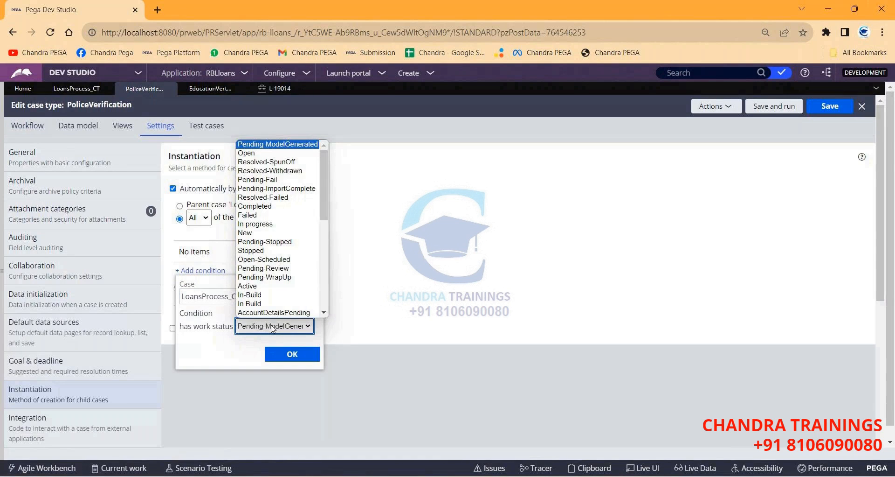
scroll(275, 242, "down", 5)
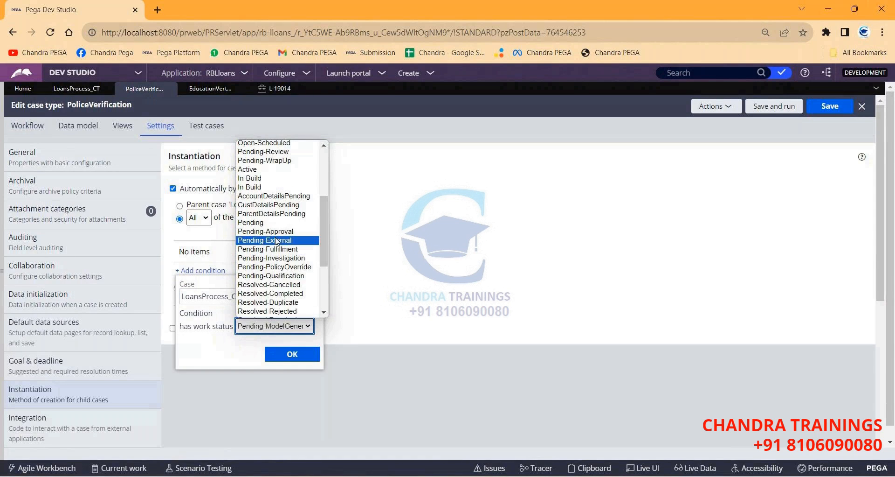
left_click(279, 257)
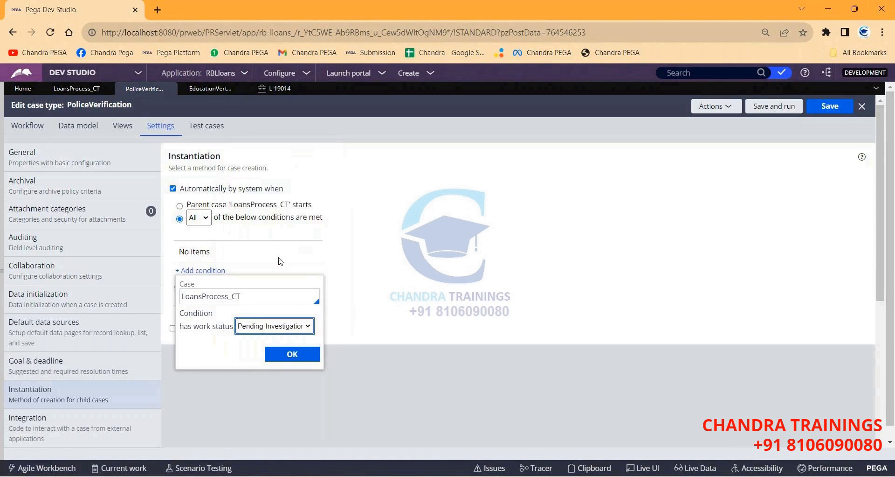
left_click(291, 354)
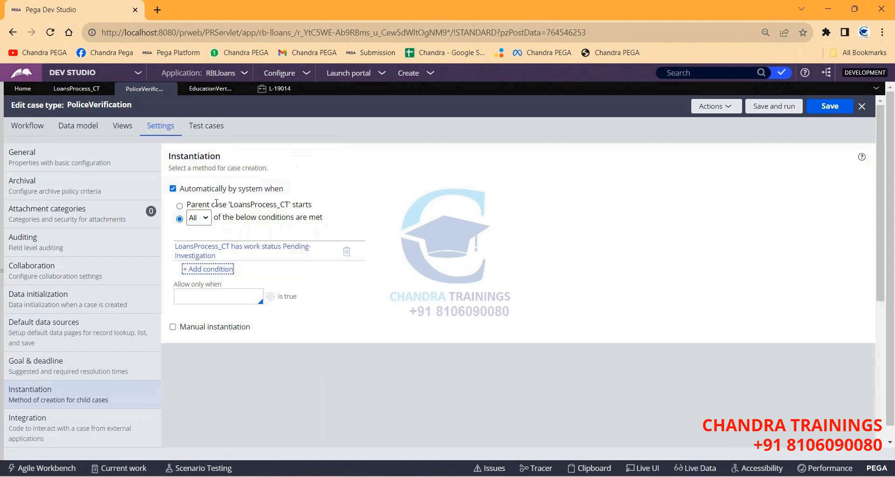
double_click(199, 155)
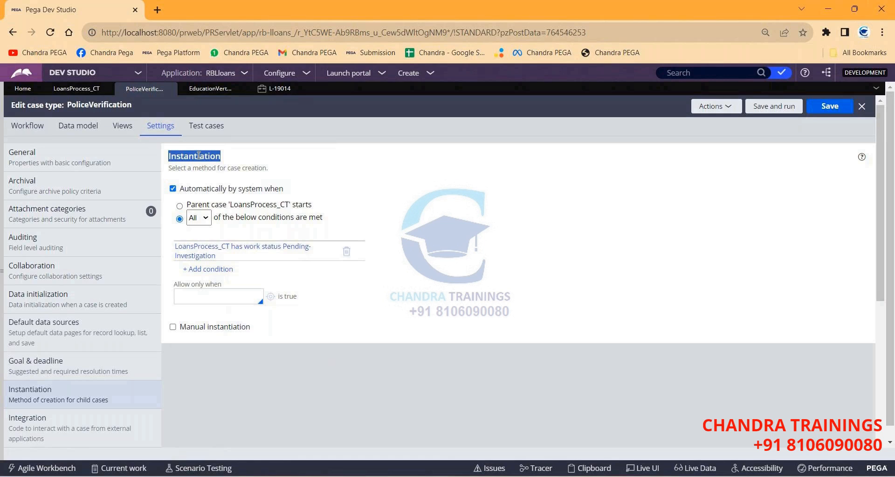
left_click(830, 108)
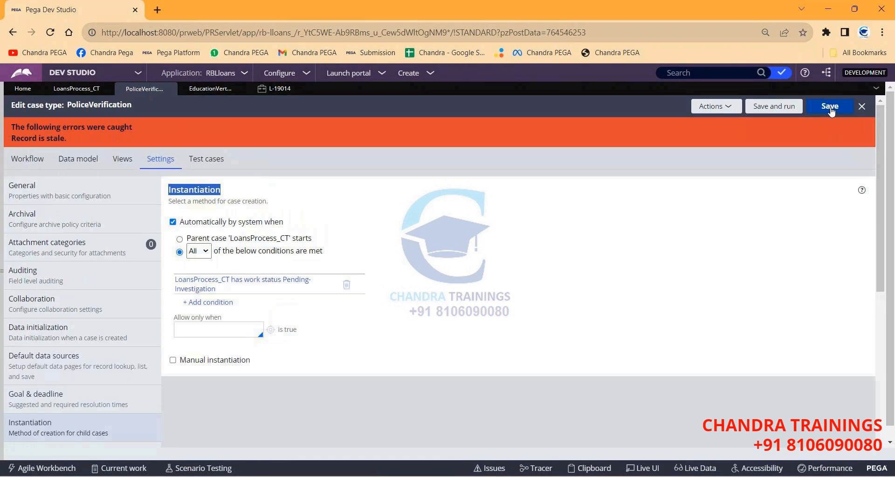
After refreshing, enable automatic creation when all conditions are met, re-add the Pending-Investigation condition, and save.
left_click(716, 106)
left_click(718, 122)
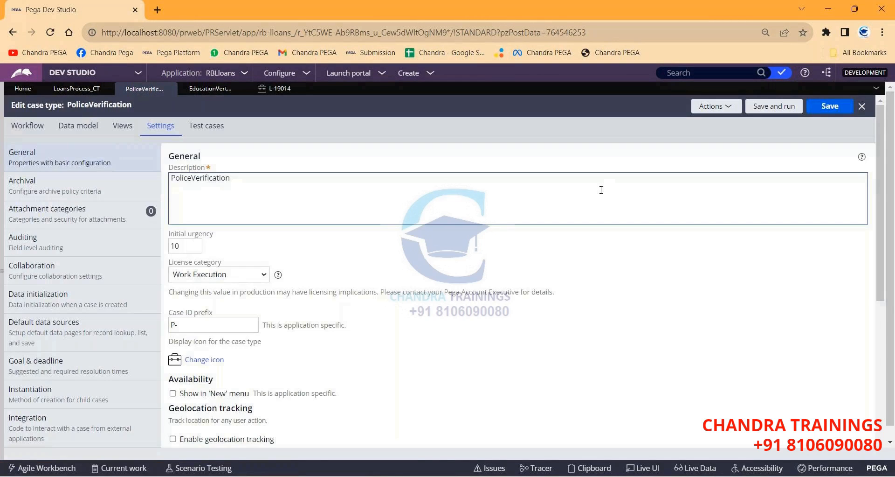
left_click(37, 390)
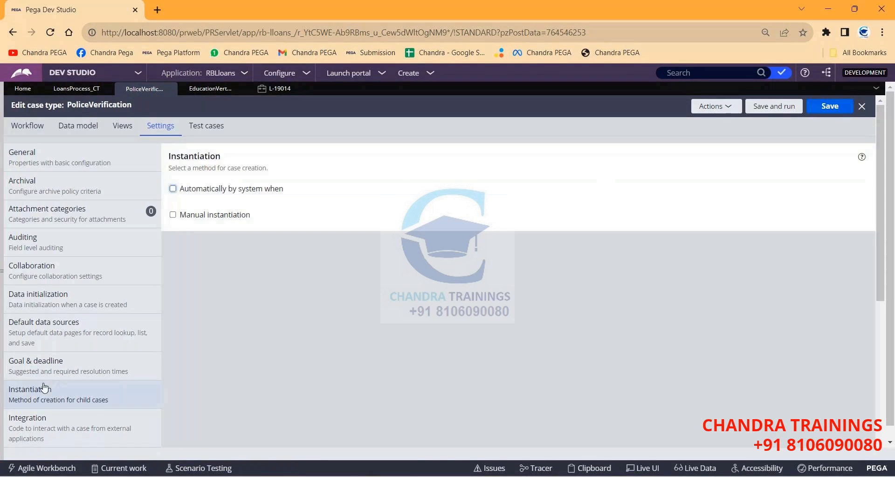
left_click(173, 188)
left_click(179, 219)
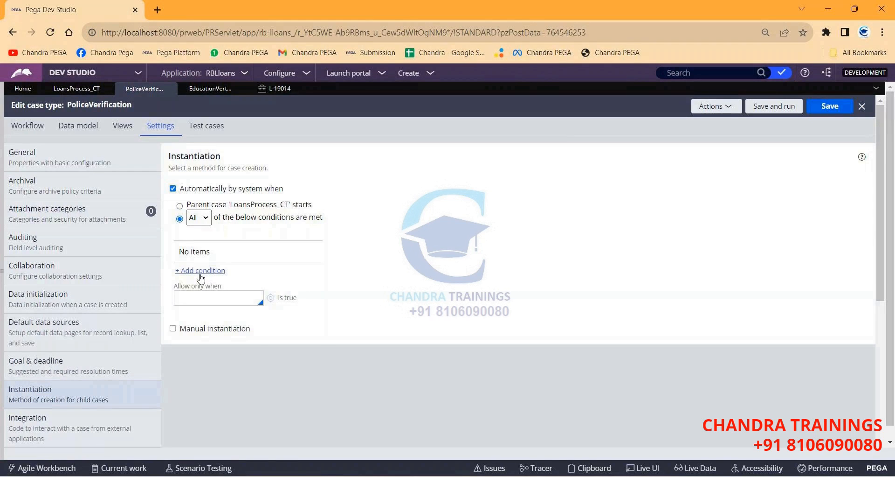
left_click(201, 271)
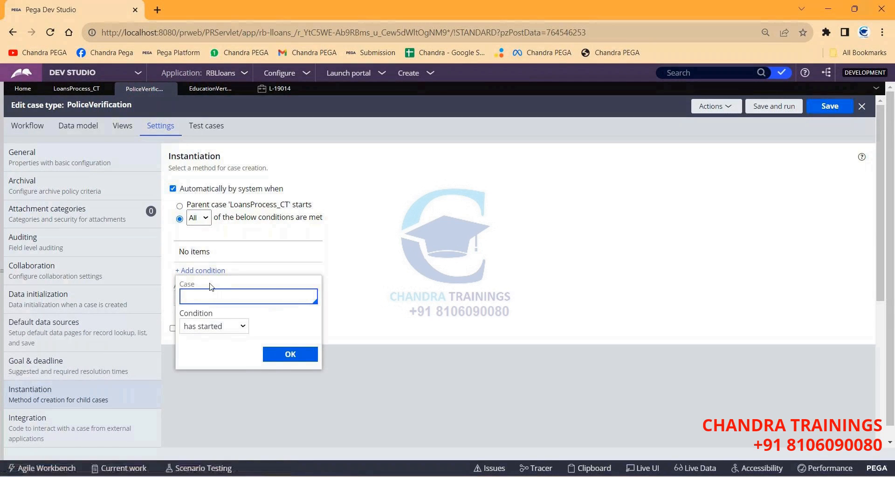
left_click(275, 325)
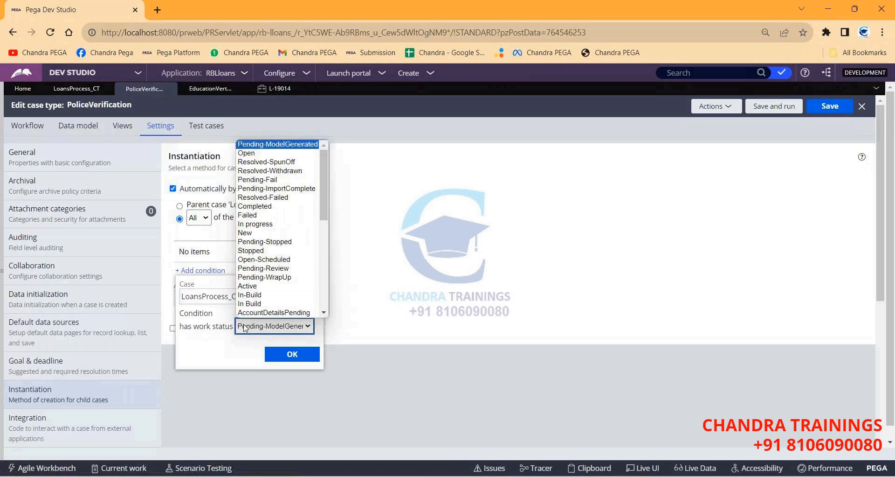
scroll(262, 296, "down", 5)
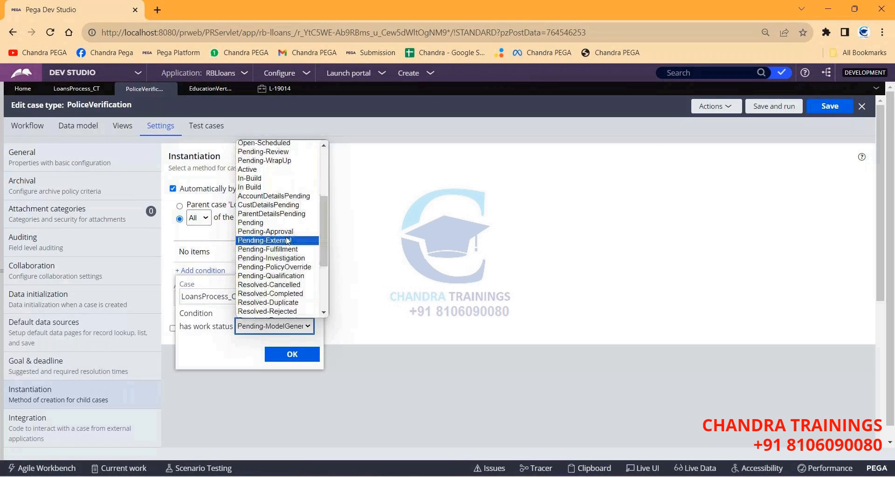
left_click(262, 256)
left_click(292, 355)
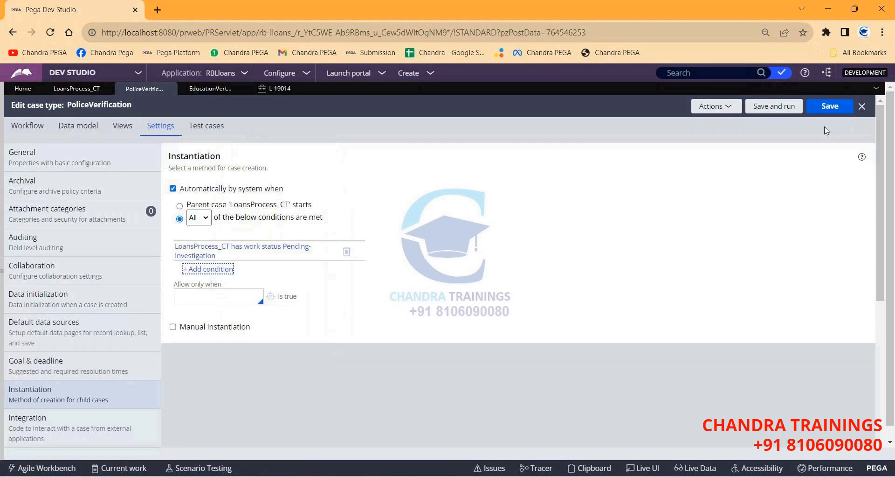
left_click(830, 107)
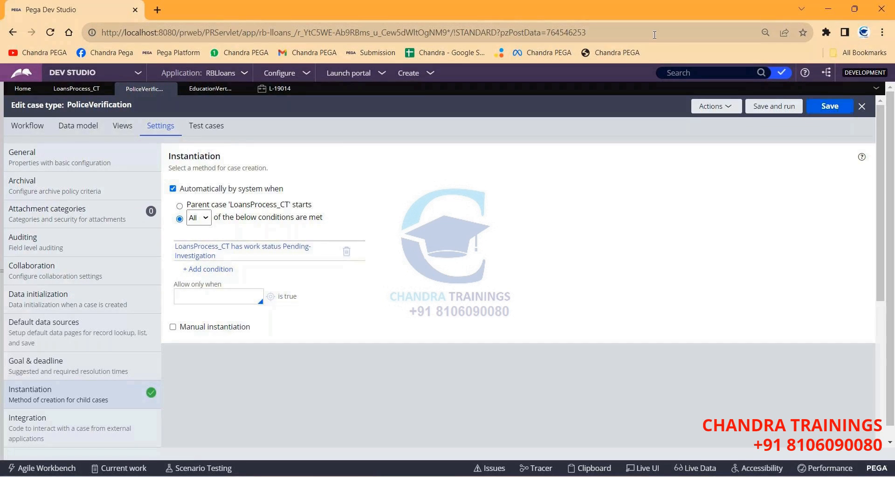
left_click(204, 93)
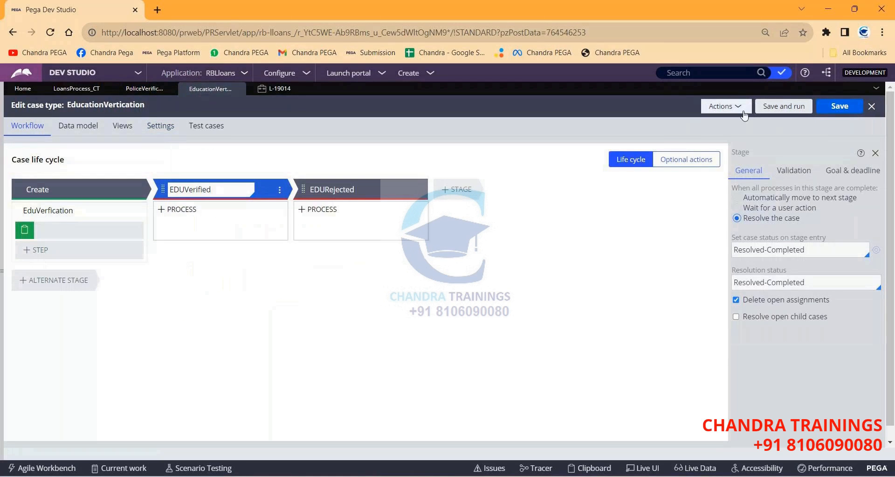
Refresh EducationVertication and set its instantiation to automatic when all listed conditions are met.
left_click(726, 107)
left_click(698, 150)
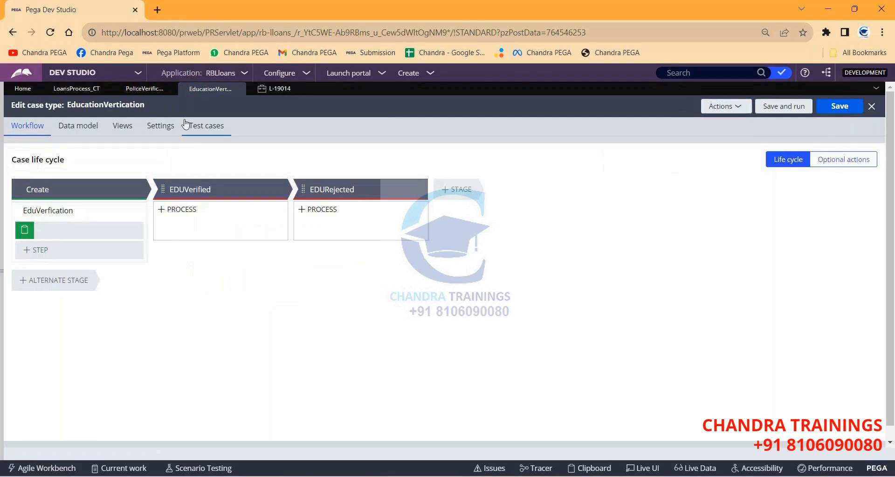
left_click(160, 125)
left_click(42, 401)
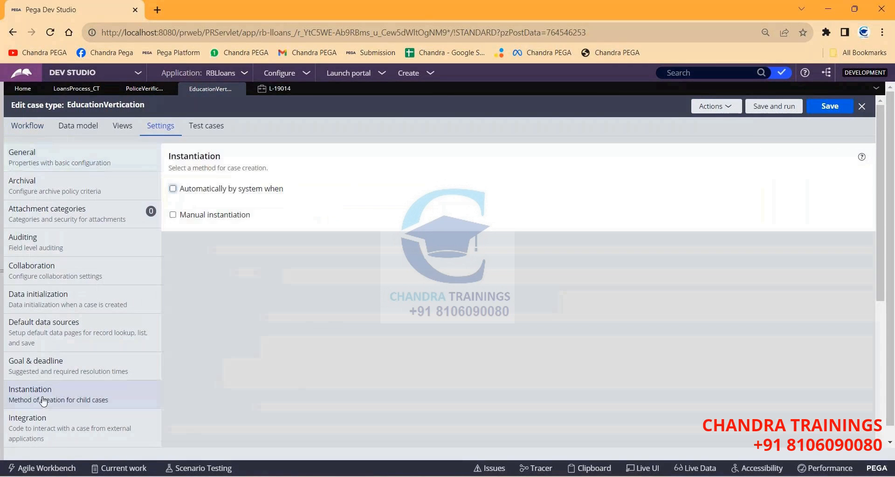
left_click(173, 188)
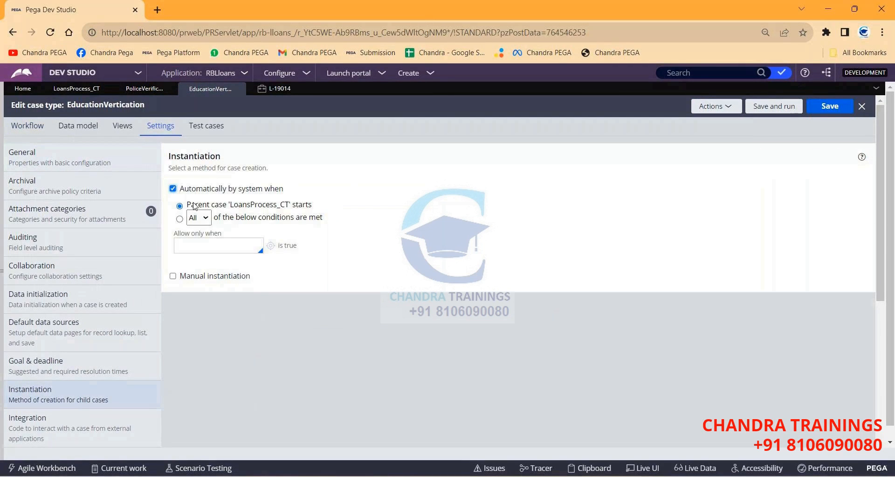
left_click(180, 218)
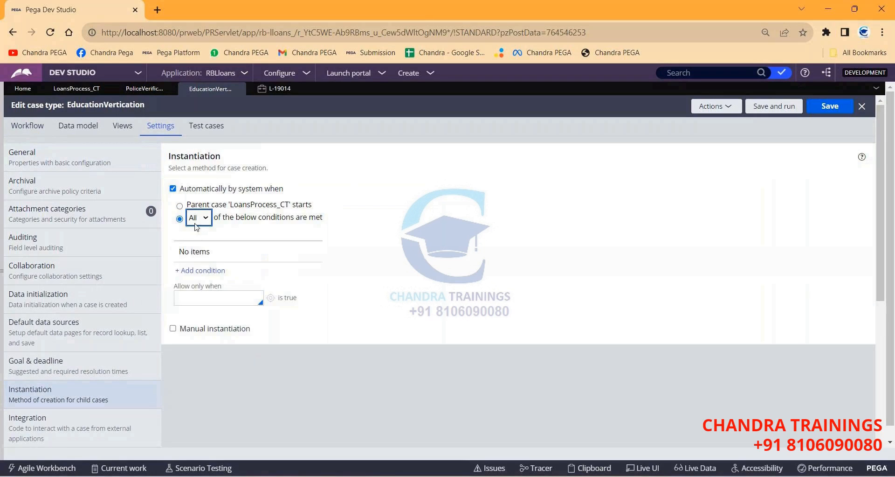
Add the condition 'LoansProcess_CT has work status Pending-Investigation' and save the case type.
left_click(200, 270)
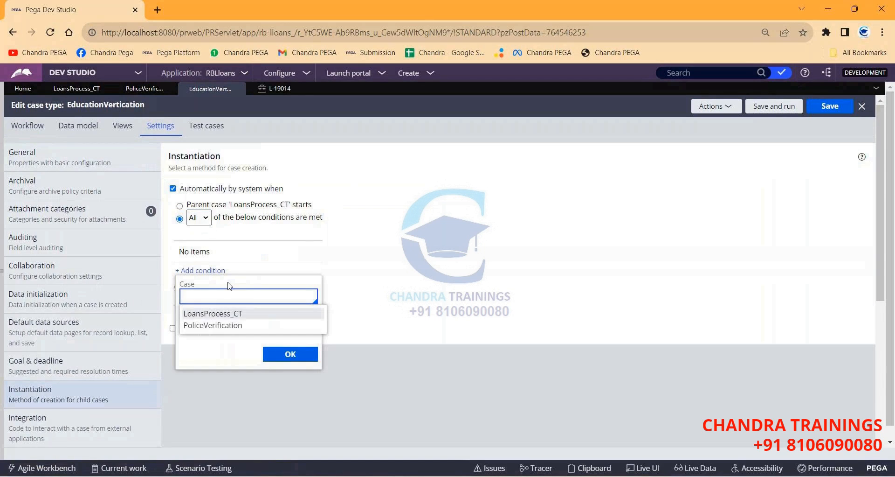
left_click(225, 313)
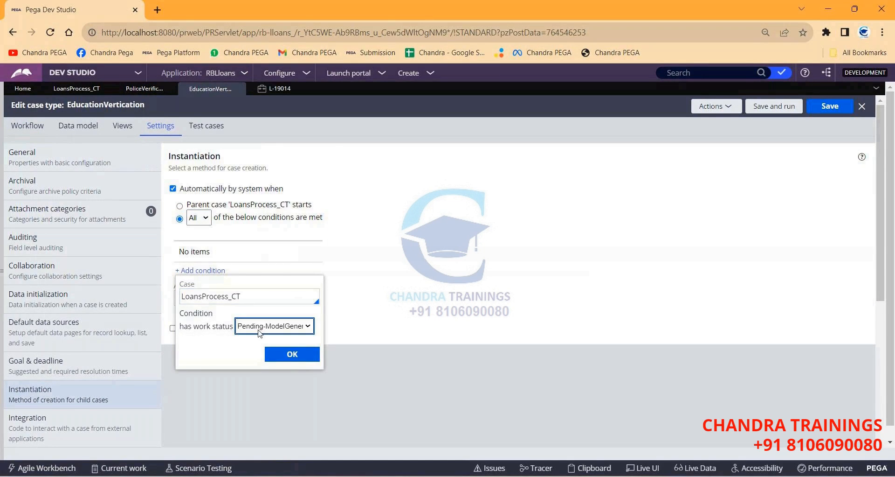
left_click(275, 325)
scroll(290, 261, "down", 3)
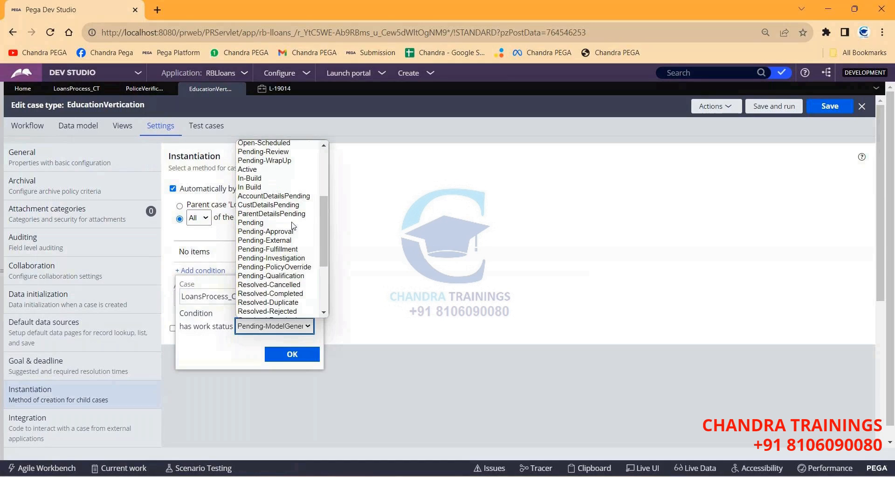
left_click(271, 258)
left_click(292, 354)
left_click(830, 108)
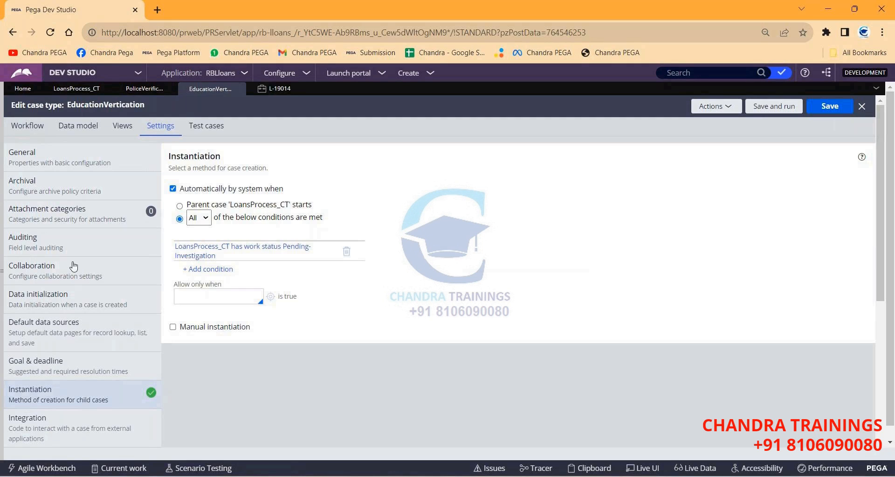
Expand the case types explorer, open EducationVertication's options, then bring up the whiteboard sketch.
left_click(2, 288)
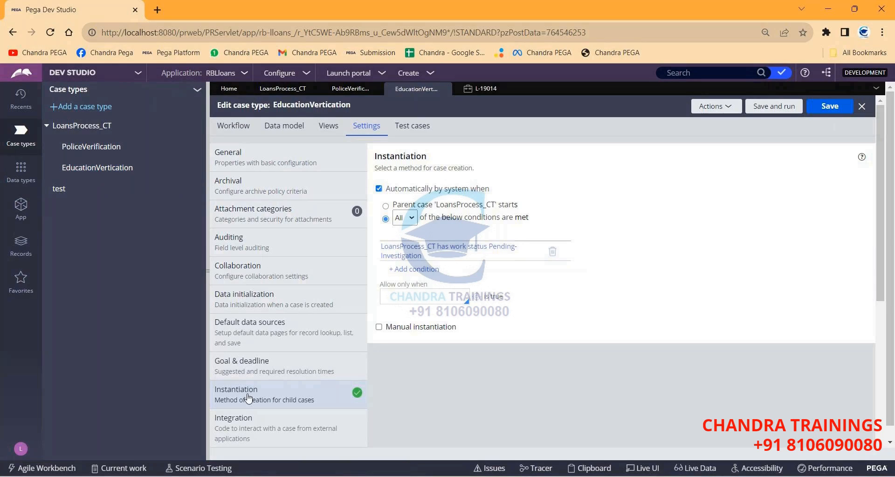
left_click(196, 167)
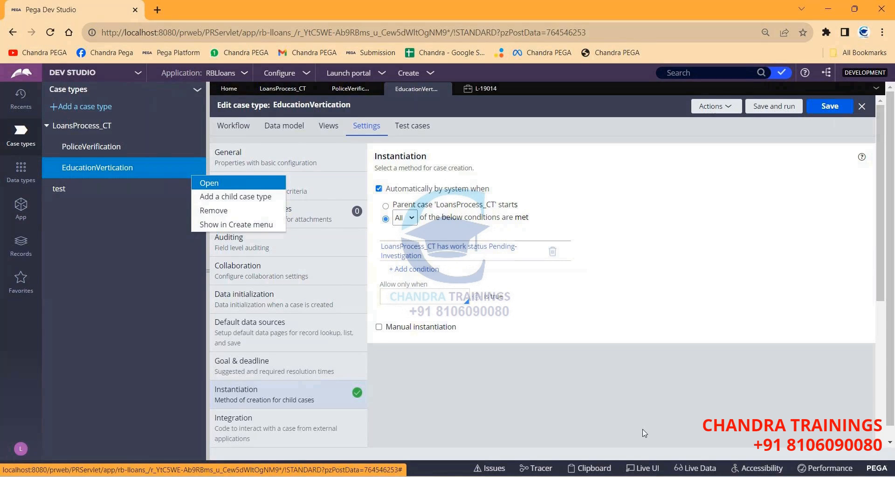
key("alt+Tab")
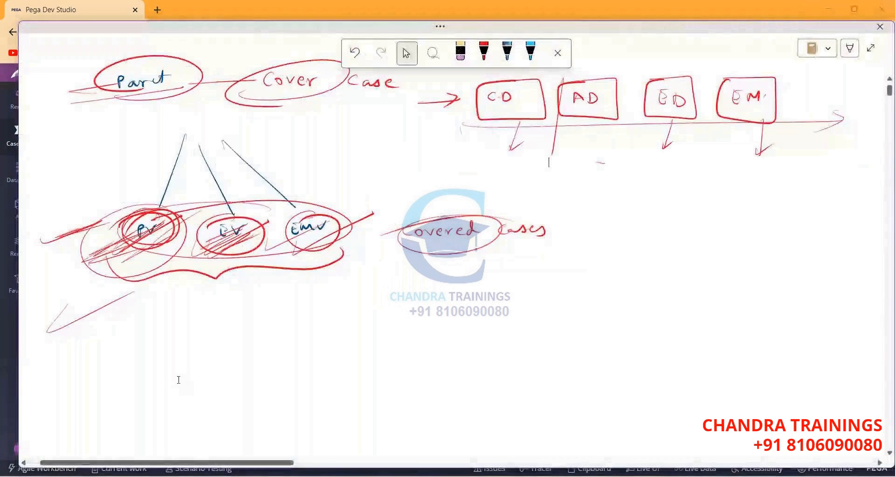
With the red pen, write 'P — DI', draw an arrow down to EM, and circle EM with DI.
left_click(485, 52)
mouse_move(259, 310)
left_mouse_down()
mouse_move(257, 293)
mouse_move(264, 301)
left_mouse_up()
left_click_drag(318, 299, 363, 295)
mouse_move(400, 288)
left_mouse_down()
mouse_move(392, 298)
mouse_move(412, 294)
left_mouse_up()
mouse_move(414, 288)
left_mouse_down()
mouse_move(419, 298)
mouse_move(454, 296)
left_mouse_up()
left_click_drag(454, 287, 443, 297)
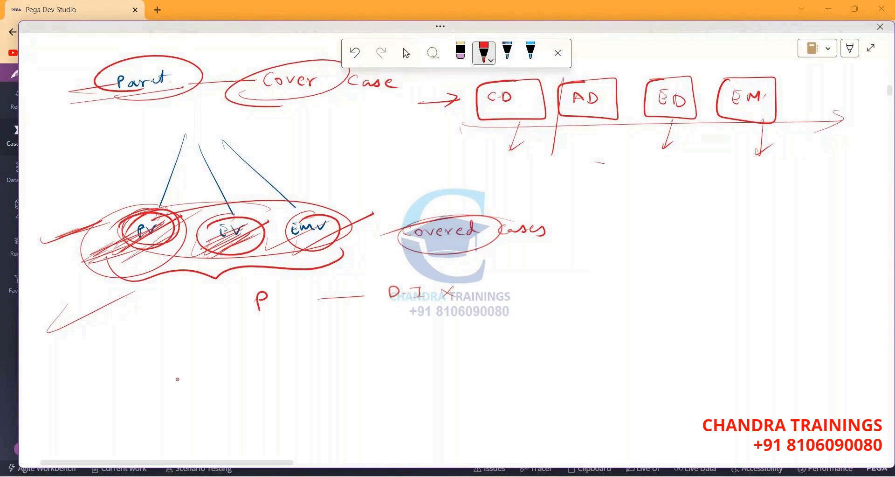
mouse_move(279, 320)
left_mouse_down()
mouse_move(327, 348)
mouse_move(385, 345)
left_mouse_up()
left_click(393, 340)
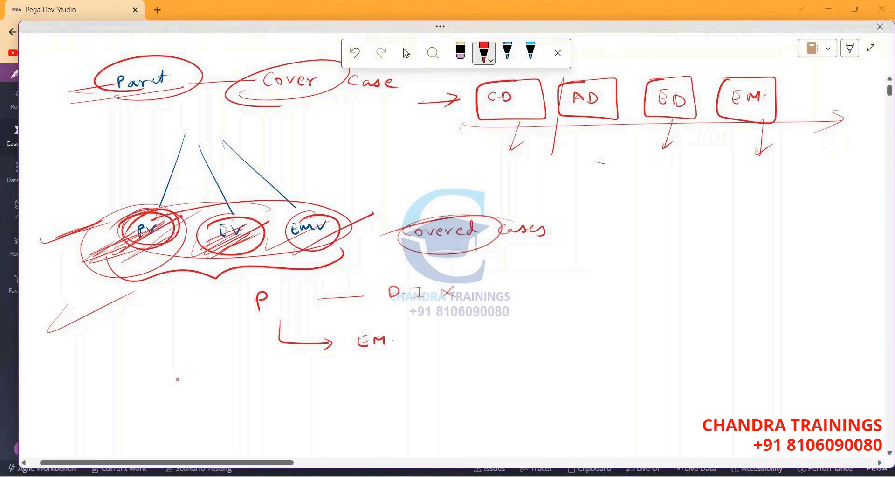
mouse_move(384, 331)
left_mouse_down()
mouse_move(344, 349)
mouse_move(394, 335)
mouse_move(454, 343)
mouse_move(457, 334)
left_mouse_up()
left_click_drag(472, 335, 481, 332)
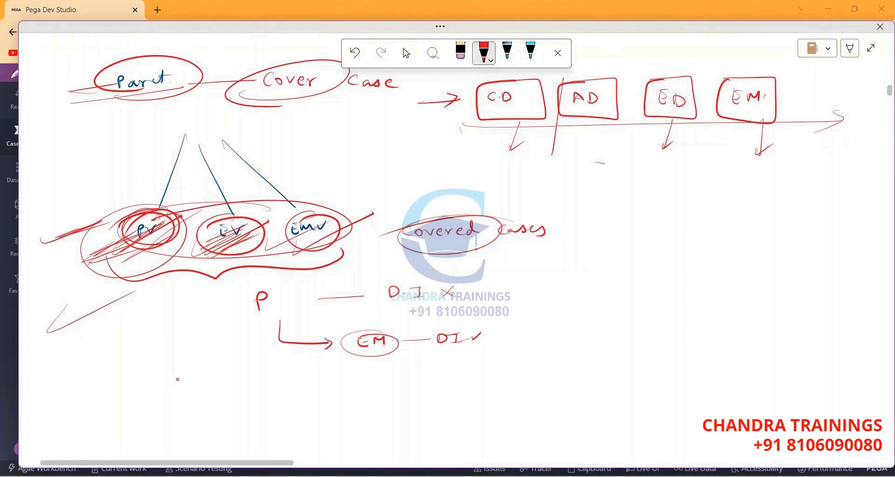
Add the abc row with DI ticks, underline it, and mark DI with a question mark and circle.
left_click_drag(355, 332, 348, 354)
left_click_drag(444, 324, 465, 328)
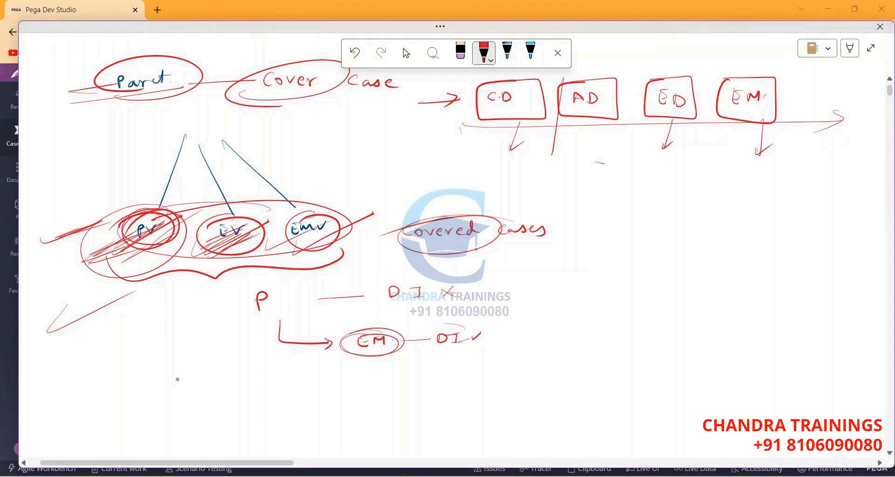
left_click_drag(246, 319, 290, 309)
mouse_move(387, 353)
left_mouse_down()
mouse_move(439, 376)
mouse_move(516, 378)
left_mouse_up()
mouse_move(516, 368)
left_mouse_down()
mouse_move(516, 377)
mouse_move(579, 363)
left_mouse_up()
left_click_drag(428, 390, 536, 382)
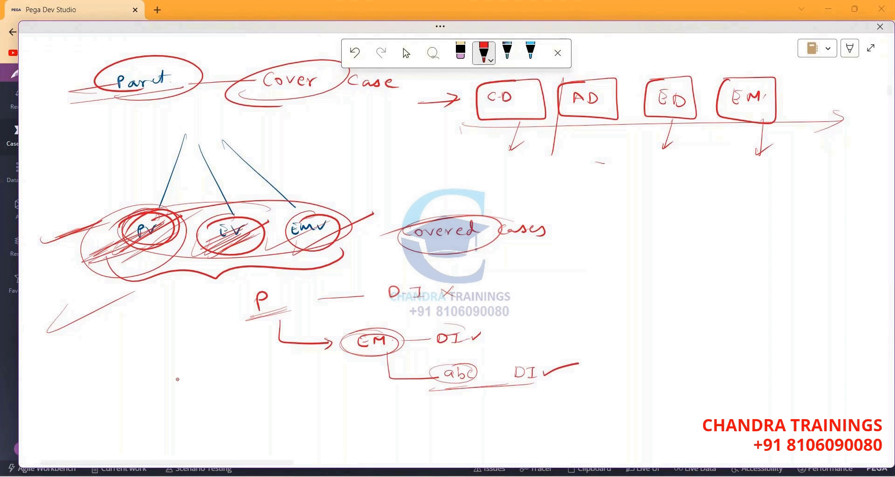
left_click_drag(382, 328, 420, 320)
left_click(510, 340)
left_click_drag(462, 327, 468, 332)
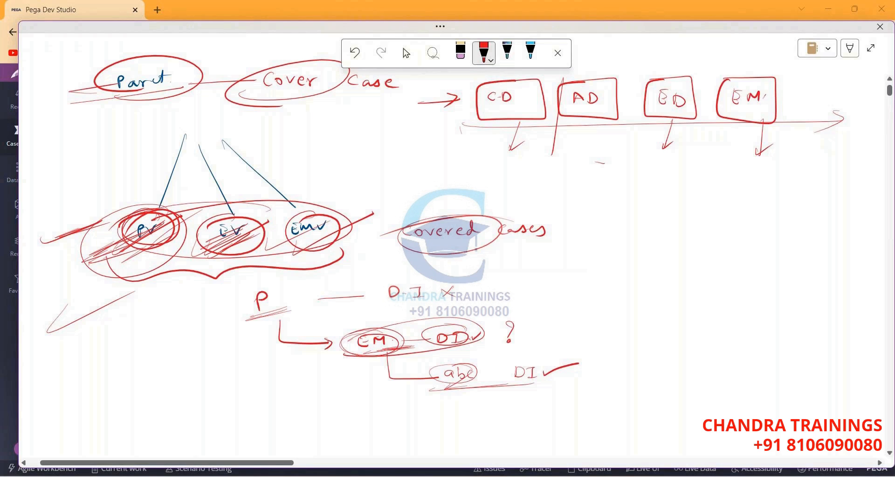
Loop around EM, then strike through abc, the circled P and the EM circle.
mouse_move(396, 329)
left_mouse_down()
mouse_move(354, 350)
mouse_move(354, 329)
left_mouse_up()
left_click_drag(433, 381, 487, 359)
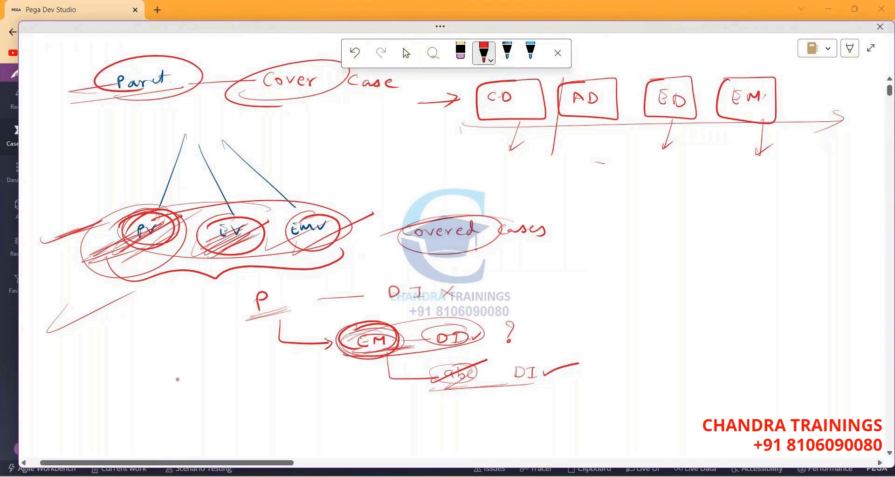
left_click_drag(241, 333, 312, 291)
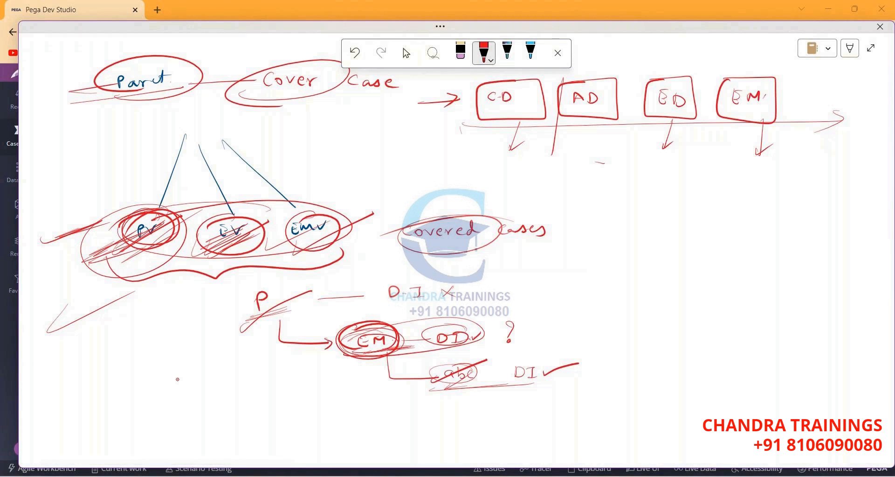
mouse_move(246, 323)
left_mouse_down()
mouse_move(236, 318)
mouse_move(289, 308)
left_mouse_up()
left_click_drag(193, 310, 278, 291)
left_click_drag(333, 348, 383, 335)
left_click_drag(448, 320, 485, 329)
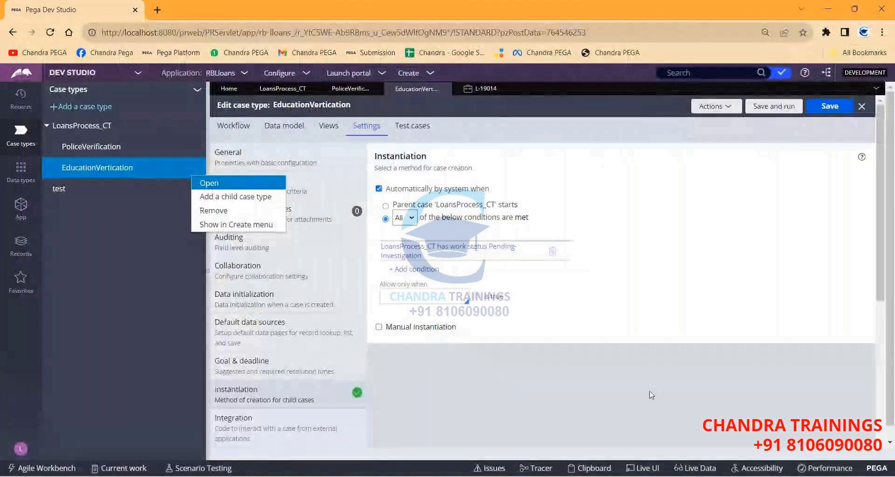
Close the whiteboard and create a new LoansProcess_CT case from the Create menu.
left_click(460, 187)
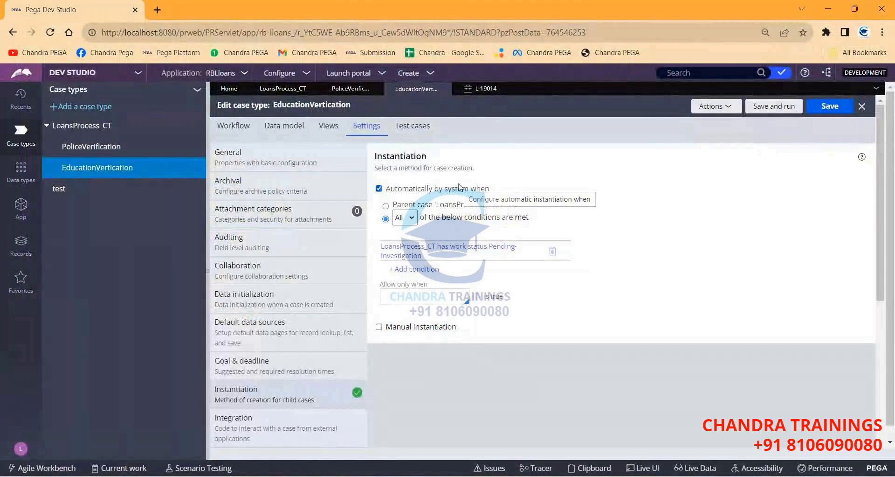
left_click(350, 89)
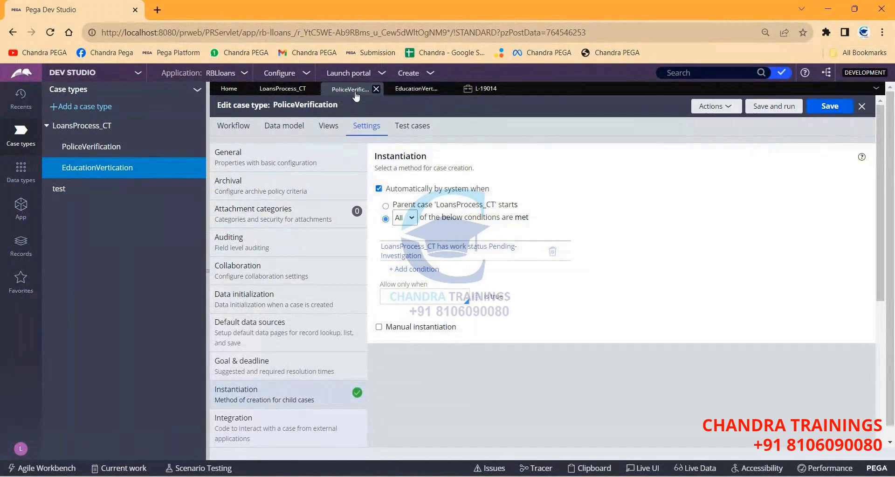
left_click(412, 89)
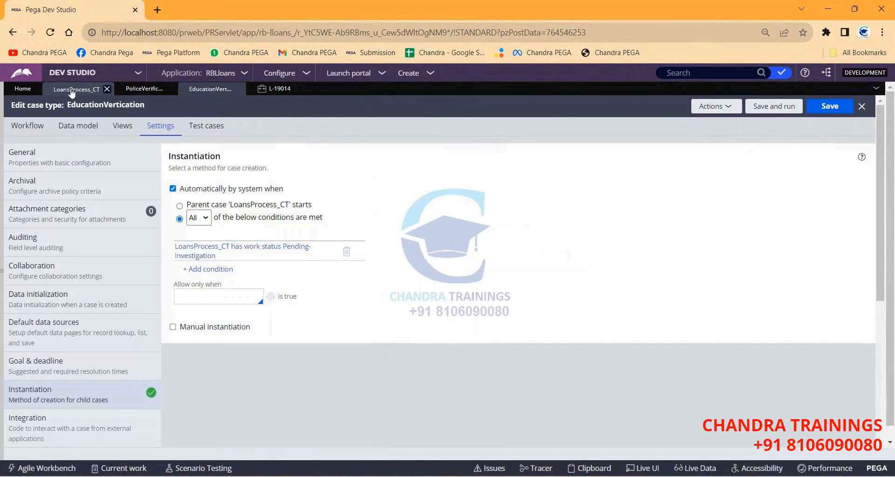
left_click(77, 89)
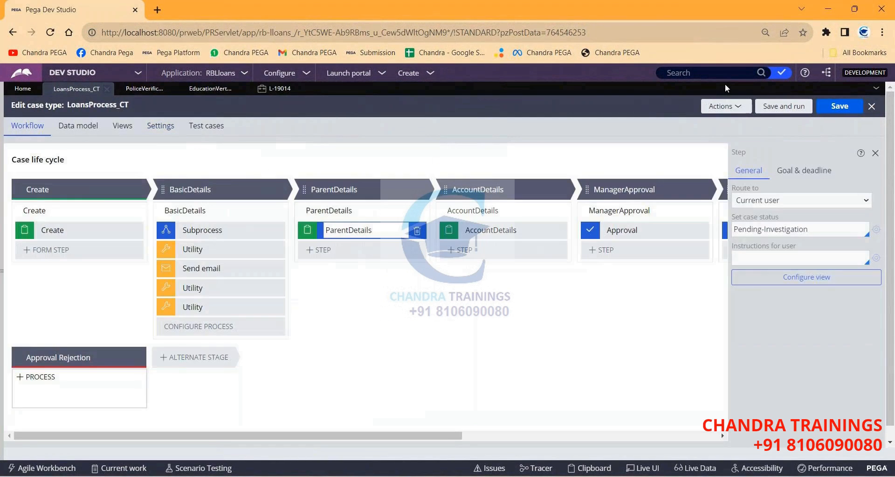
left_click(410, 73)
mouse_move(420, 80)
left_click(523, 114)
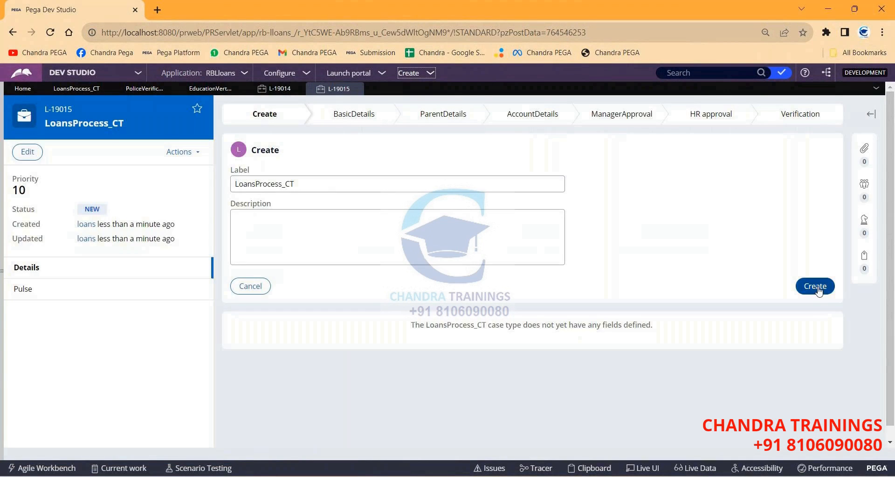
left_click(817, 286)
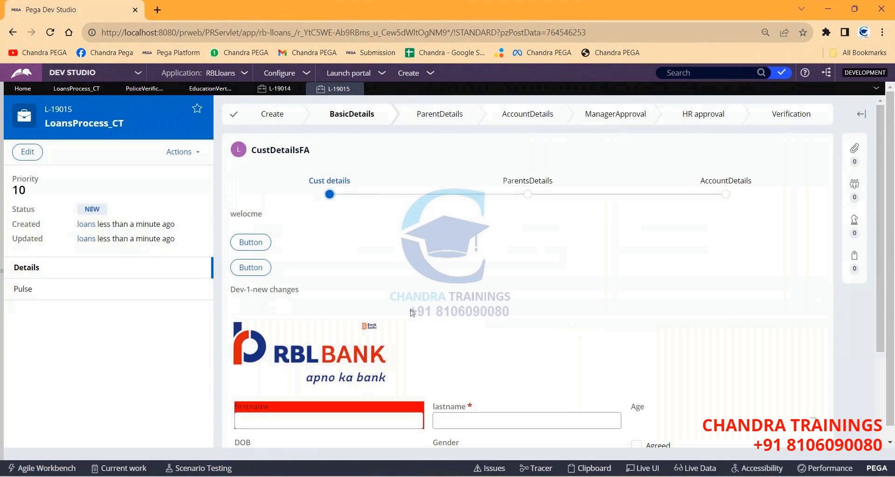
Enter first name 'test1' and last name 'test2', then continue twice and finish.
left_click(330, 422)
type("test1")
key("Tab")
type("test2")
scroll(340, 349, "down", 3)
left_click(795, 432)
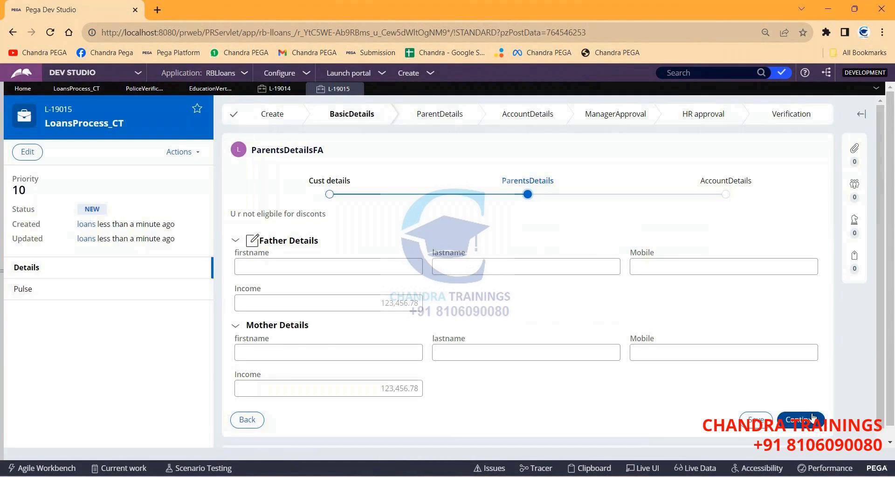
left_click(811, 419)
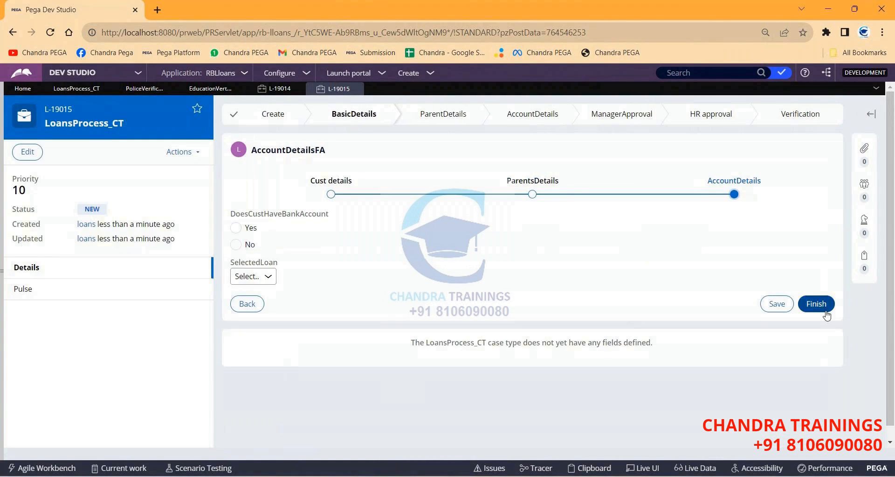
left_click(816, 304)
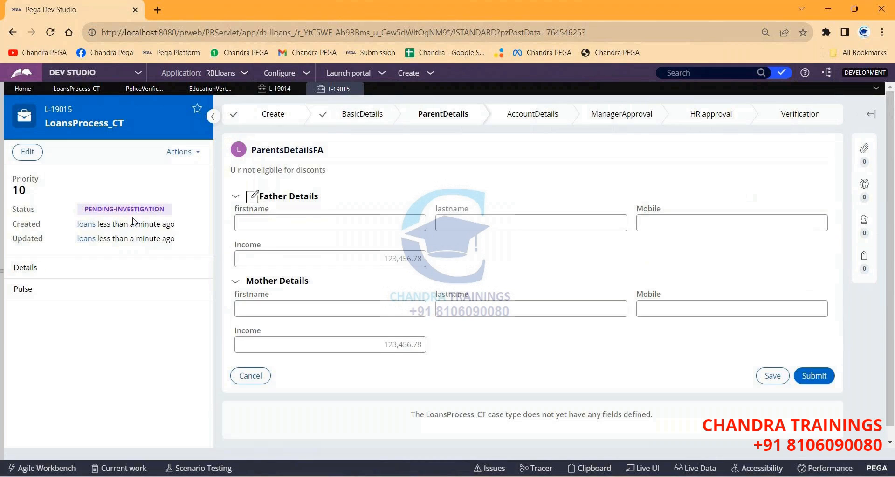
Highlight the Pending-Investigation status, then open the case's actions list.
triple_click(114, 209)
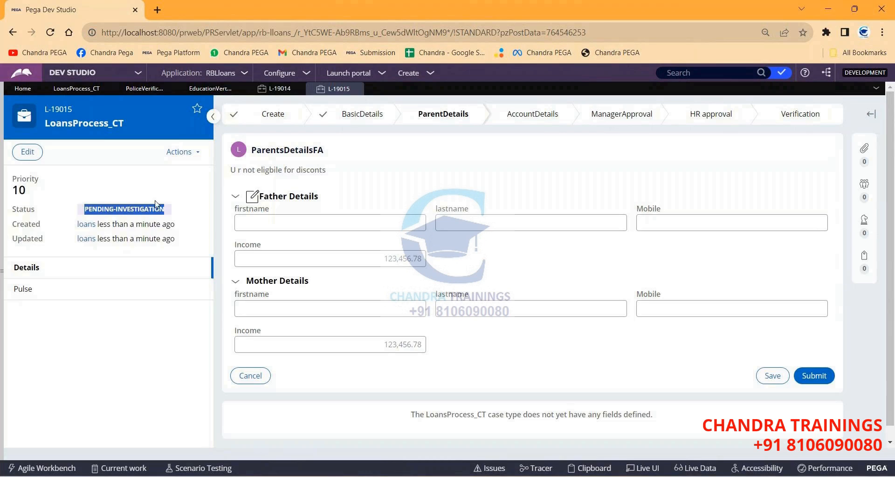
left_click(437, 150)
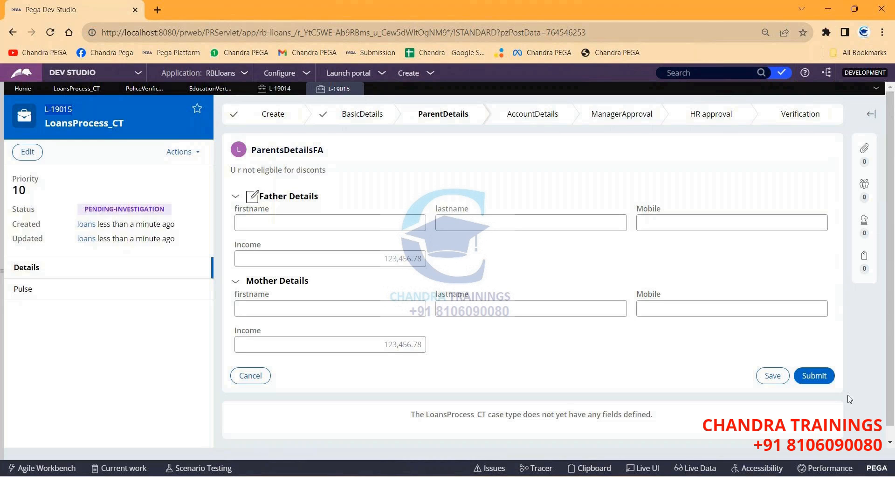
left_click(190, 154)
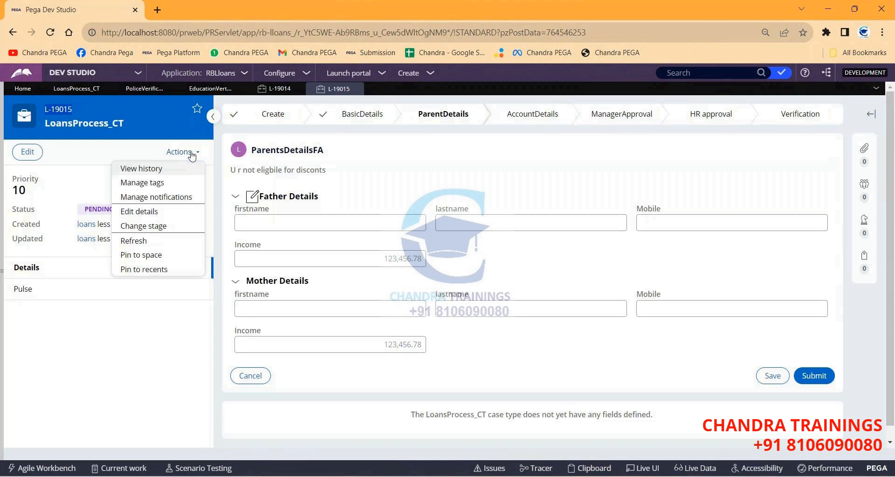
left_click(139, 241)
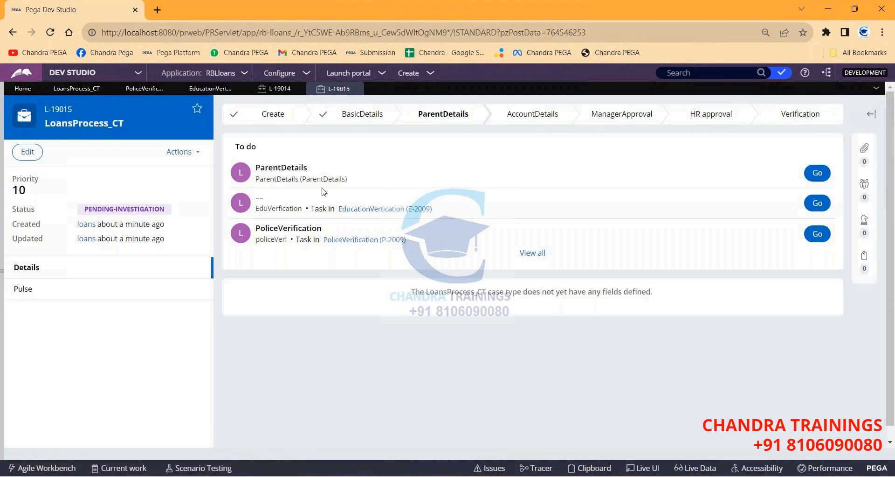
mouse_move(359, 210)
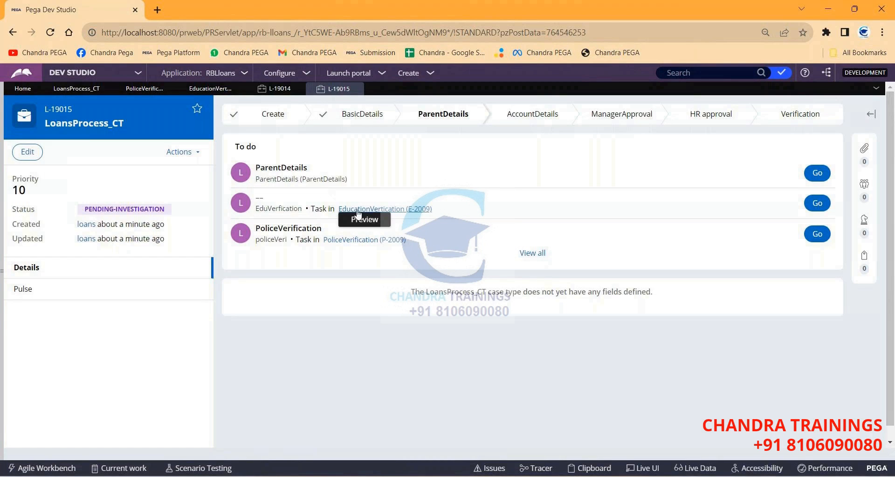
mouse_move(399, 244)
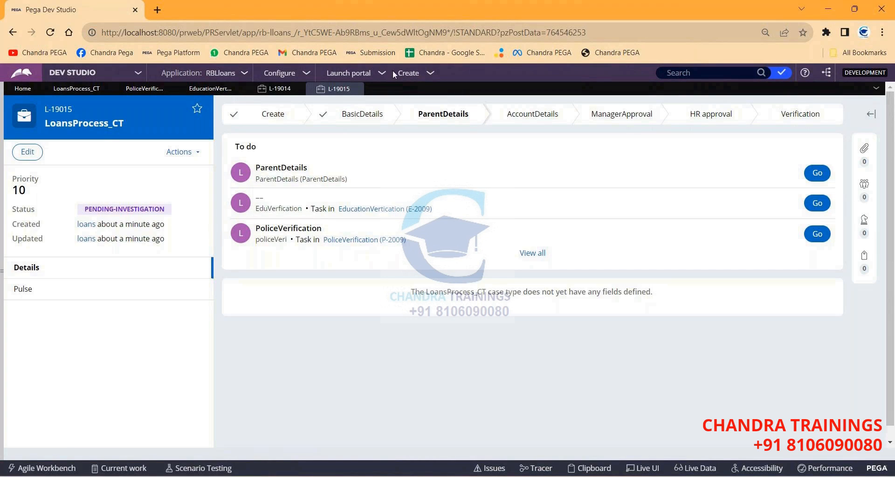
left_click(245, 73)
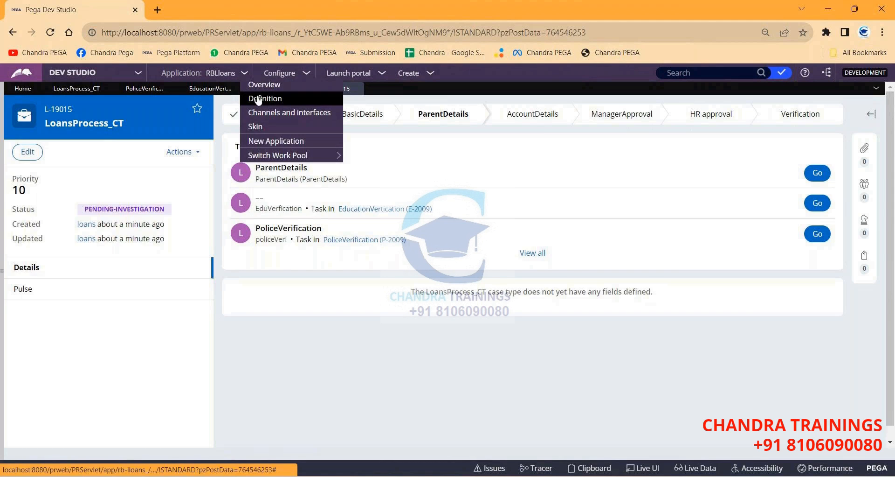
left_click(257, 98)
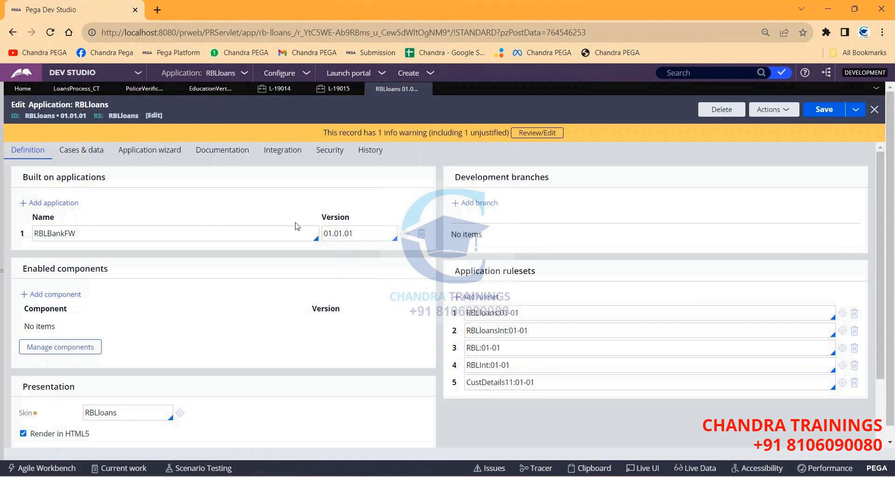
left_click(71, 152)
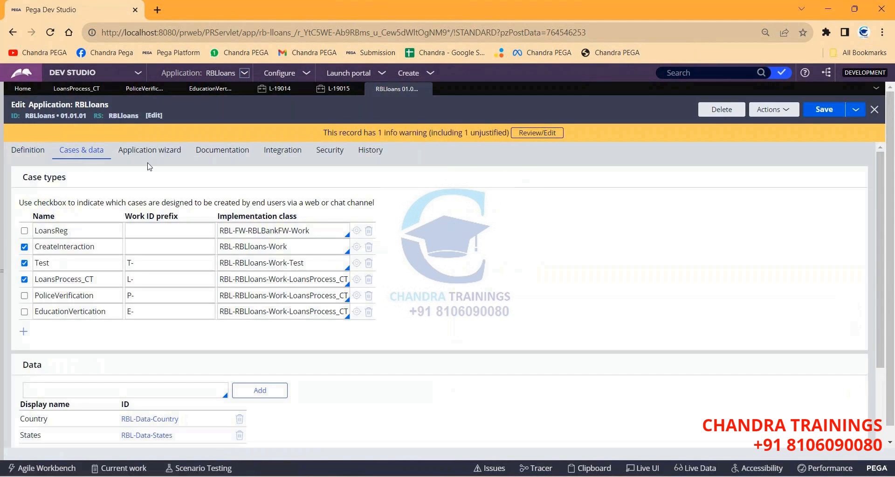
left_click(107, 297)
double_click(107, 297)
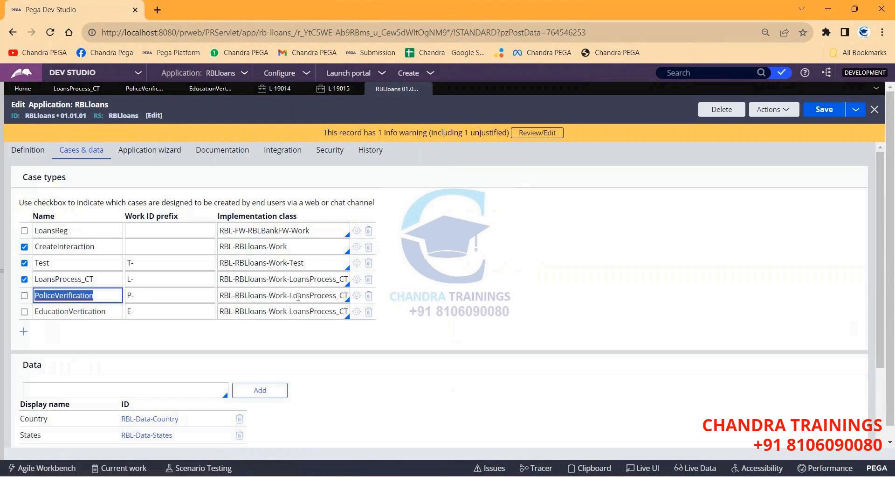
left_click(136, 295)
left_click(76, 312)
double_click(76, 311)
double_click(149, 313)
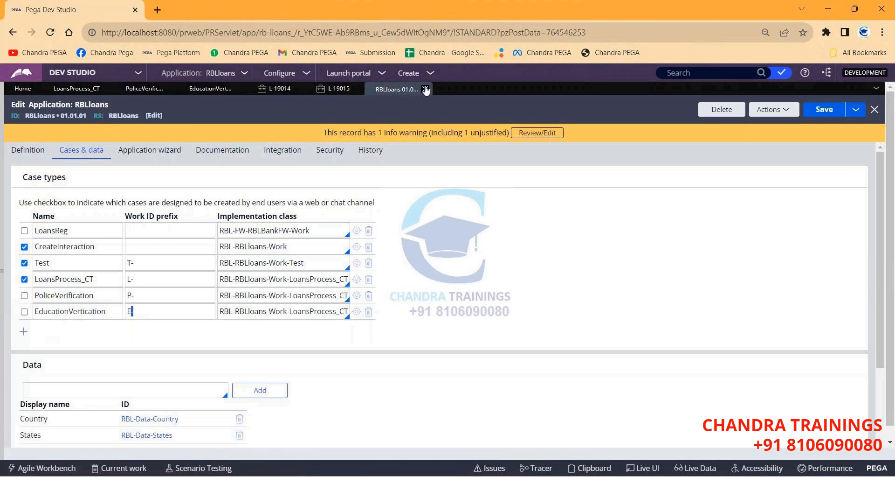
left_click(426, 89)
left_click(409, 74)
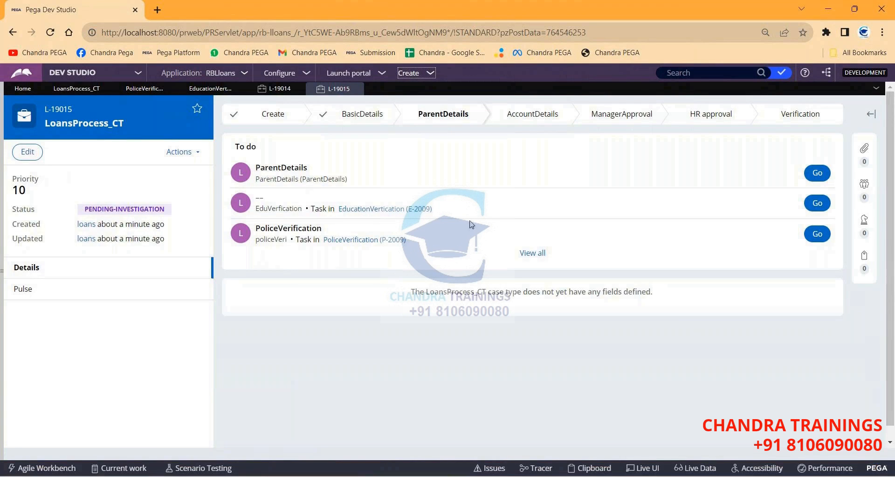
Open the current operator's record showing default access group RBLloans:Authors for RBLloans 01.01.01.
left_click(497, 175)
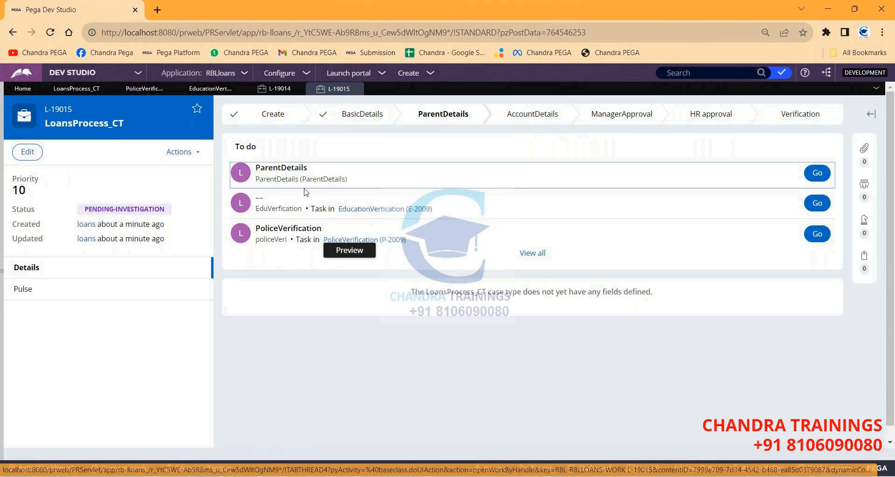
mouse_move(3, 249)
left_click(21, 449)
left_click(42, 383)
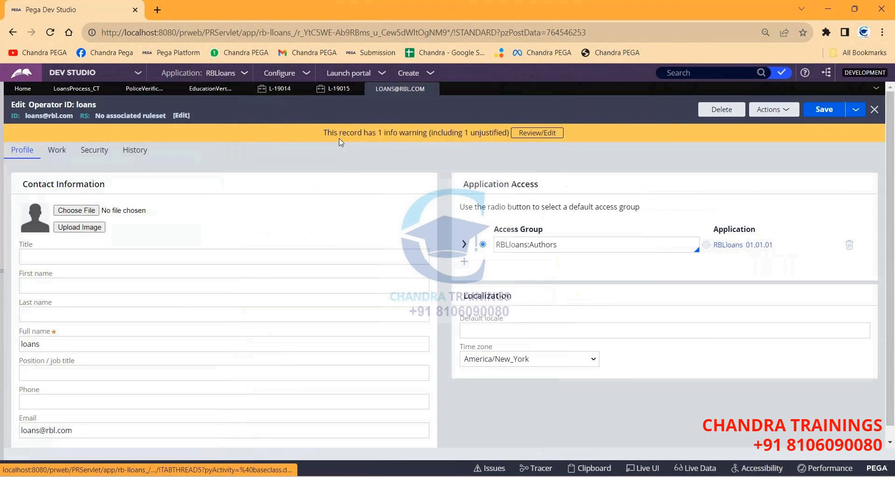
Open the reporting manager's operator record and save a copy as the police-verifier operator.
left_click(56, 150)
scroll(143, 270, "down", 1)
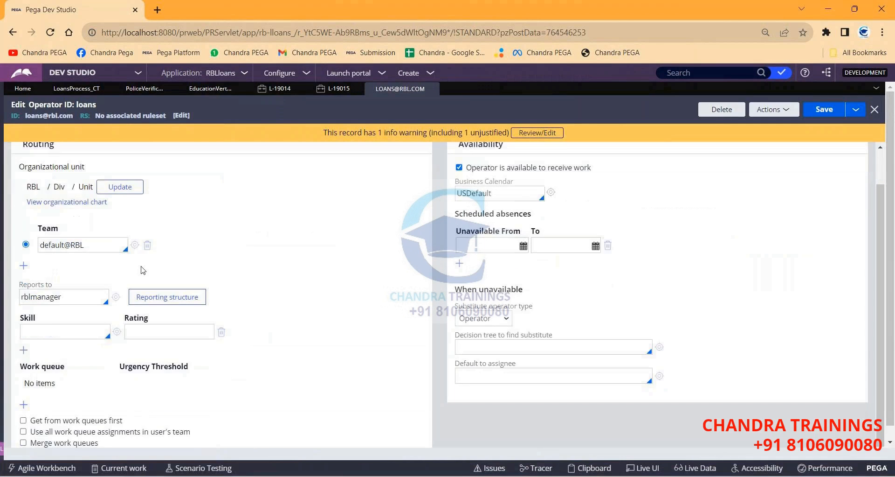
left_click(116, 294)
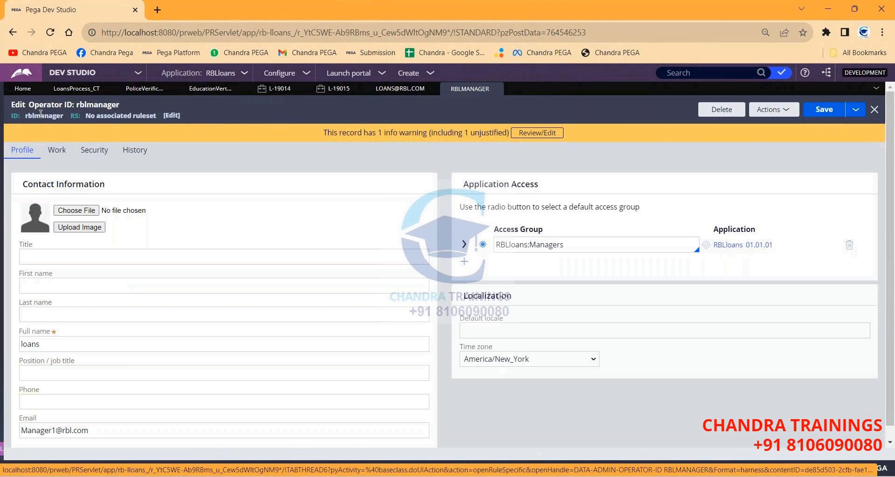
left_click(856, 109)
left_click(840, 124)
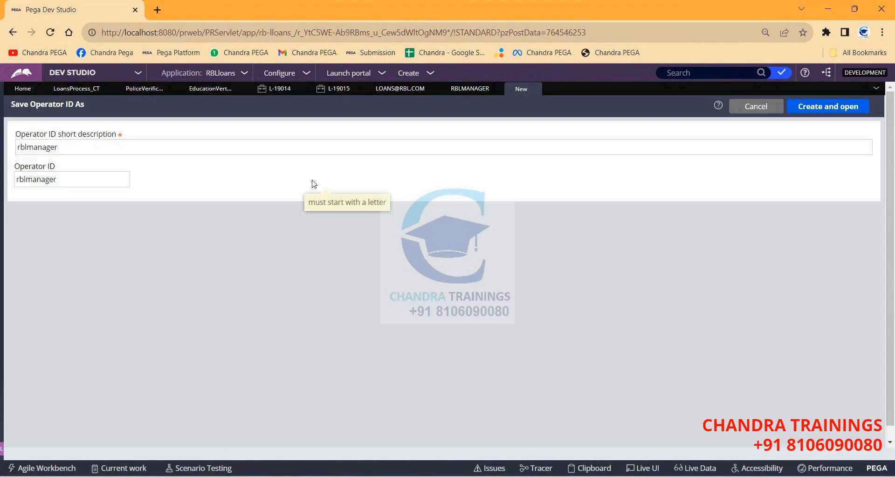
left_click(283, 148)
key("BackSpace")
key("BackSpace")
key("BackSpace")
key("BackSpace")
key("BackSpace")
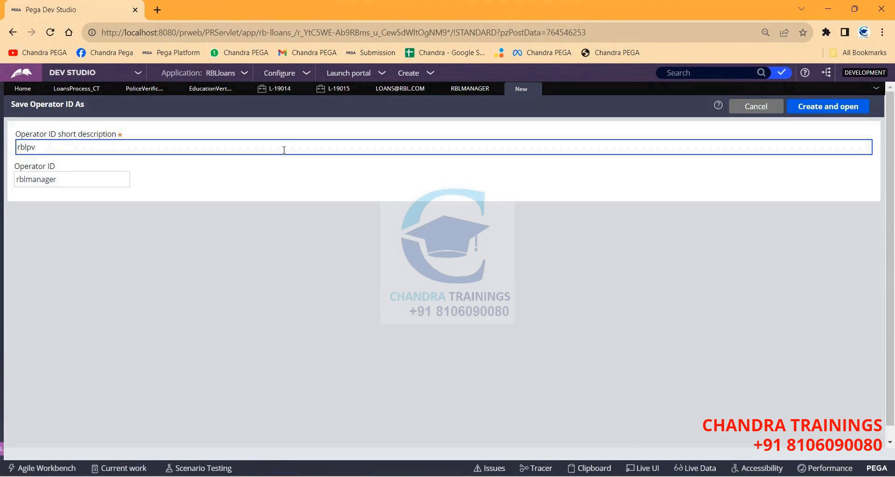
double_click(21, 146)
key("ctrl+c")
double_click(29, 179)
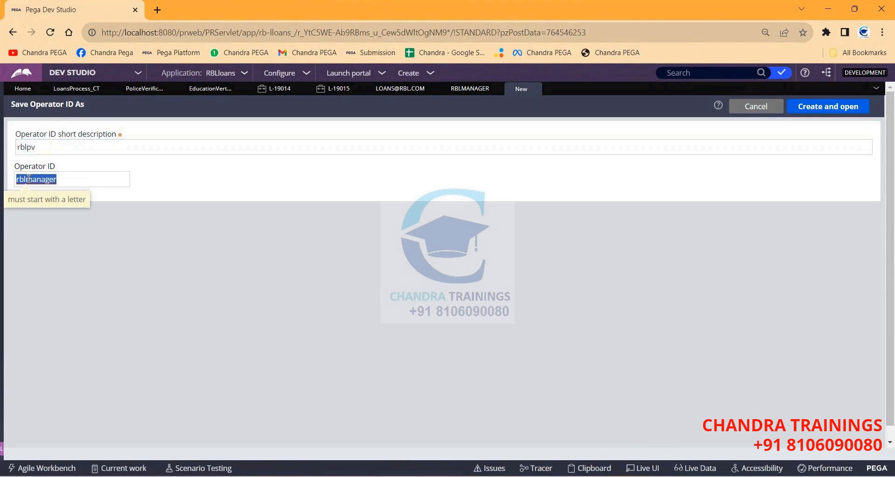
key("ctrl+v")
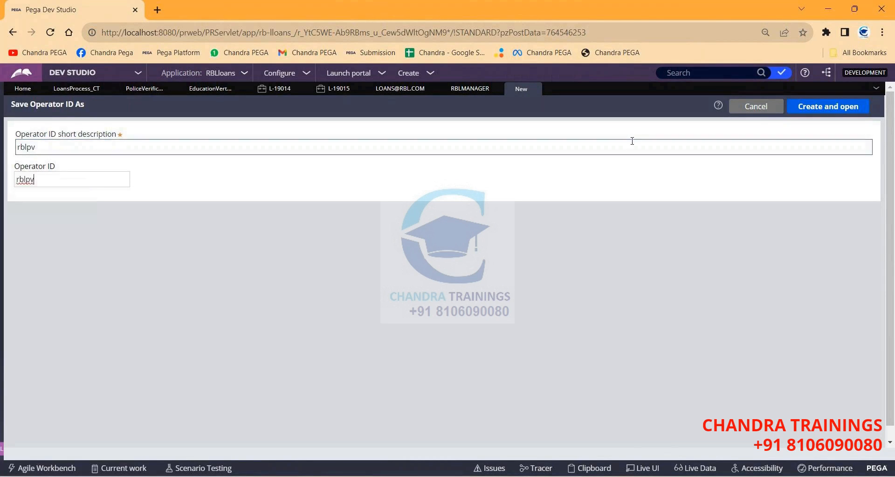
left_click(824, 107)
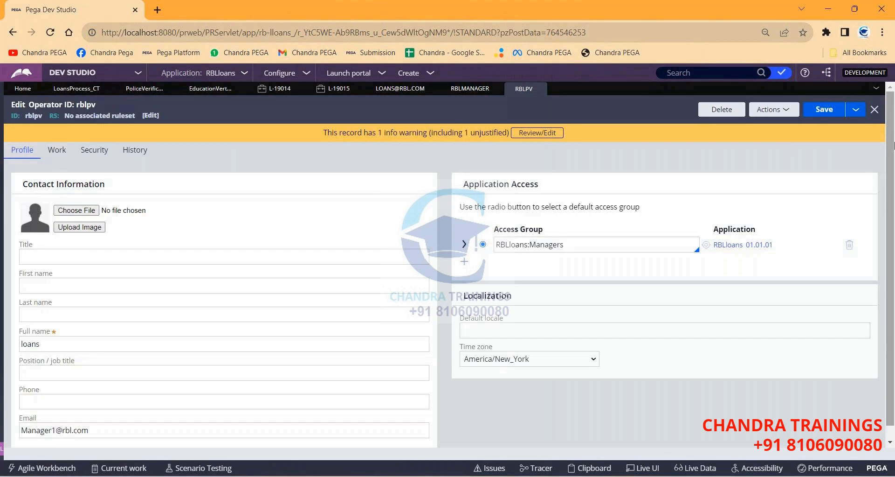
left_click(857, 110)
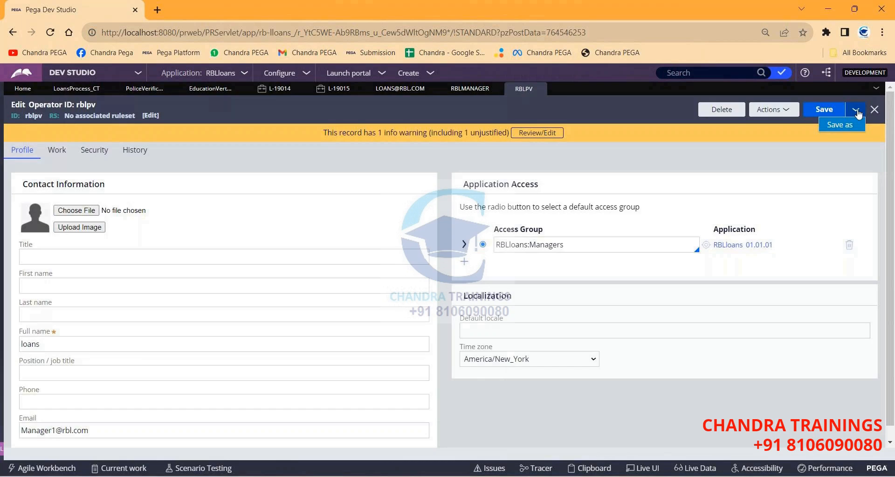
left_click(840, 125)
left_click(221, 145)
key("BackSpace")
key("BackSpace")
type("ev")
key("Tab")
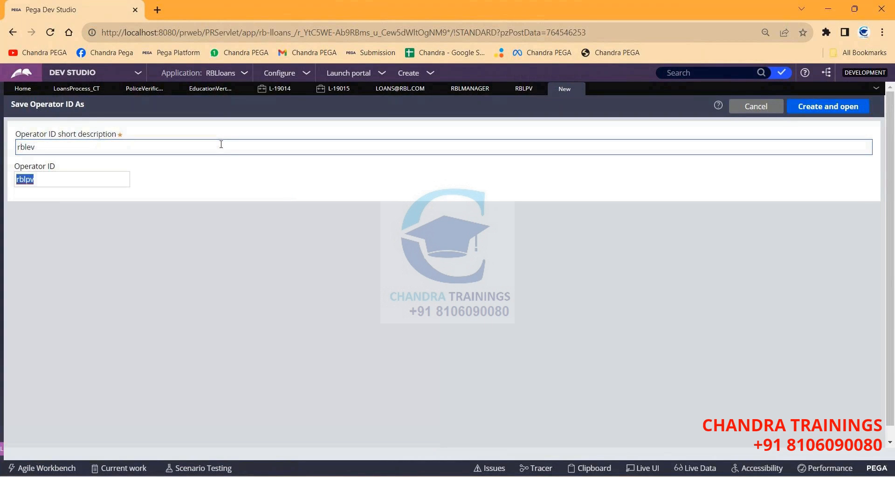
type("rblev")
left_click(820, 107)
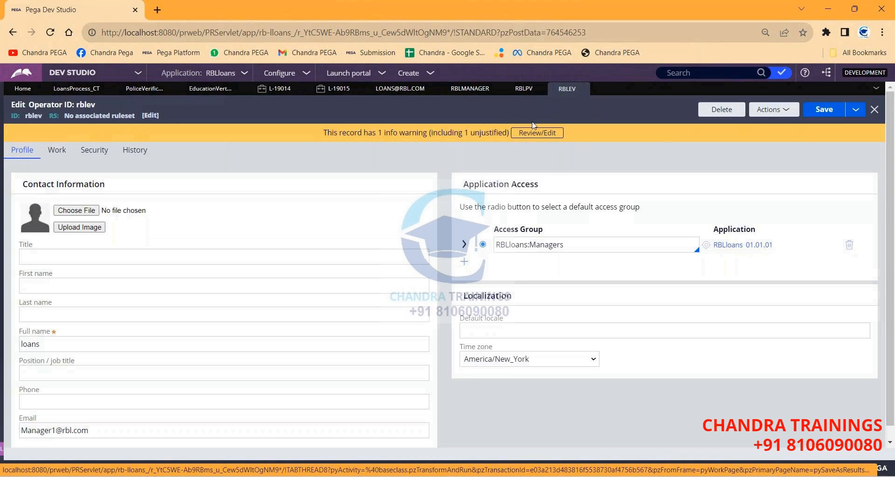
double_click(35, 116)
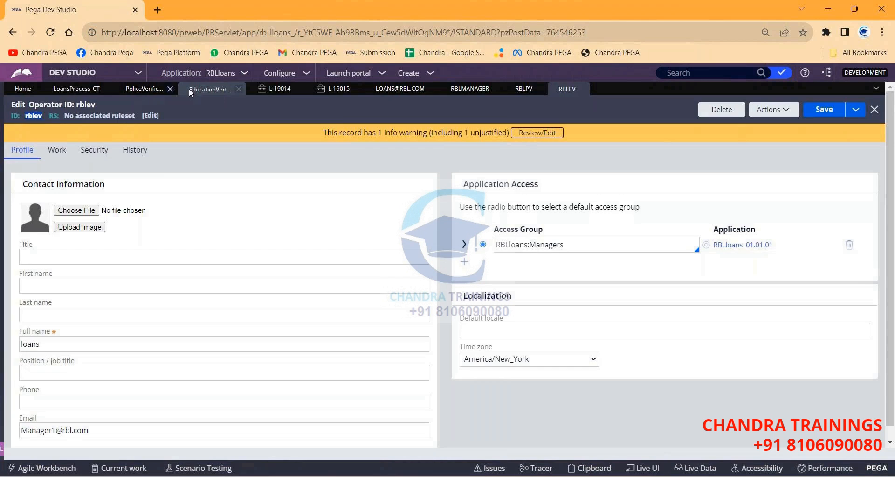
Route the EducationVertication Create-stage step to specific user rblev, save, and return to RBLPV.
left_click(201, 92)
left_click(28, 125)
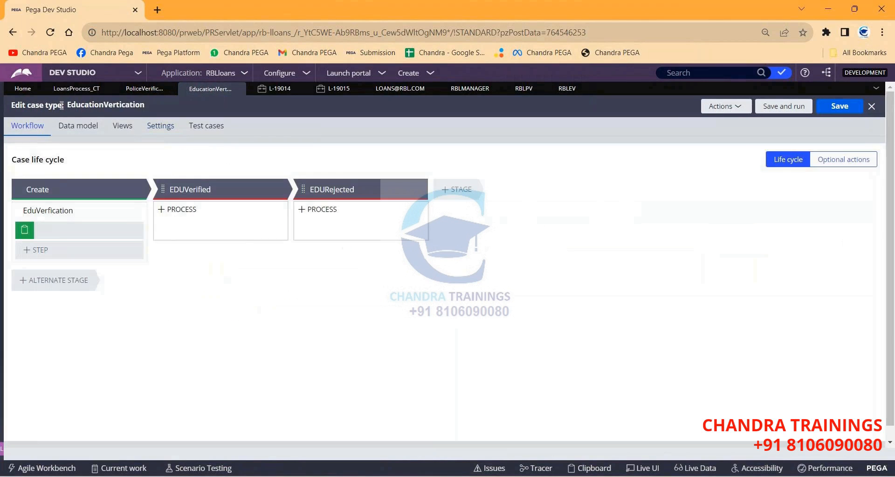
left_click(57, 230)
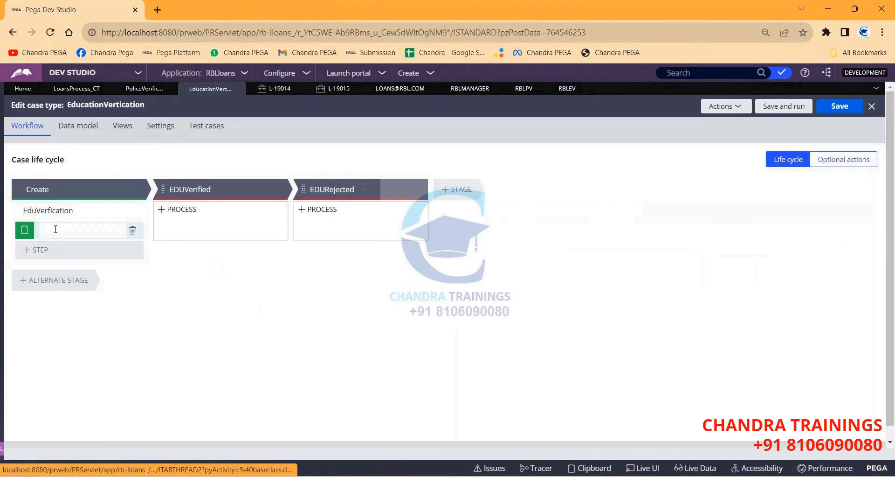
left_click(777, 201)
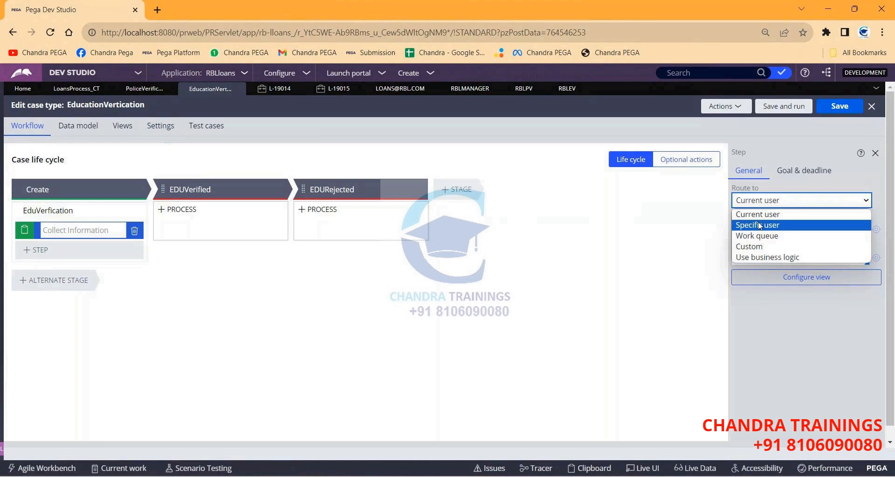
left_click(765, 202)
left_click(759, 224)
left_click(768, 239)
type("rblev")
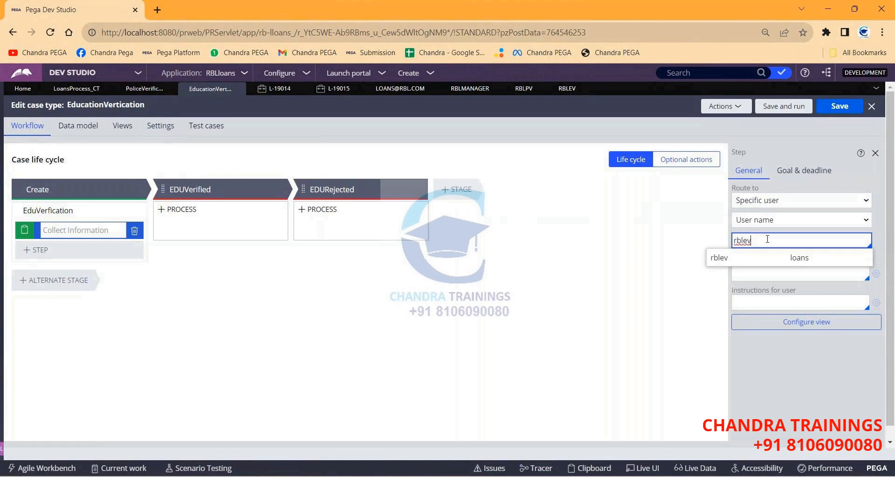
left_click(737, 260)
left_click(839, 106)
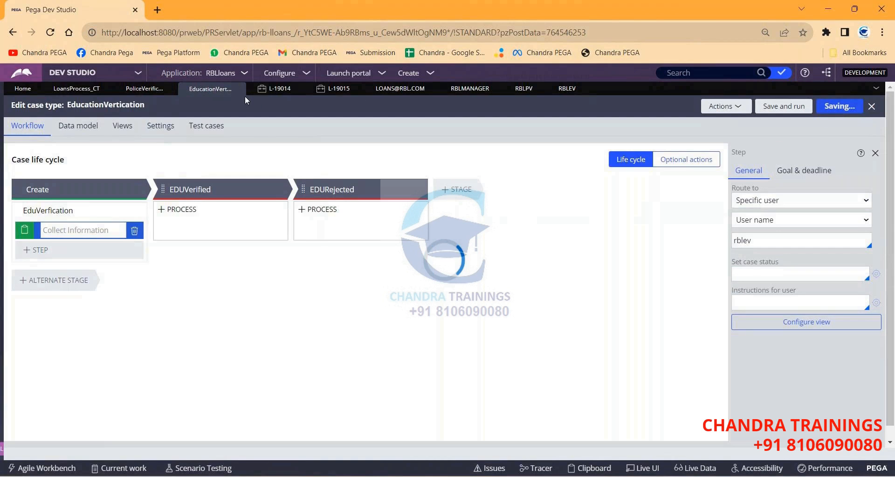
left_click(522, 89)
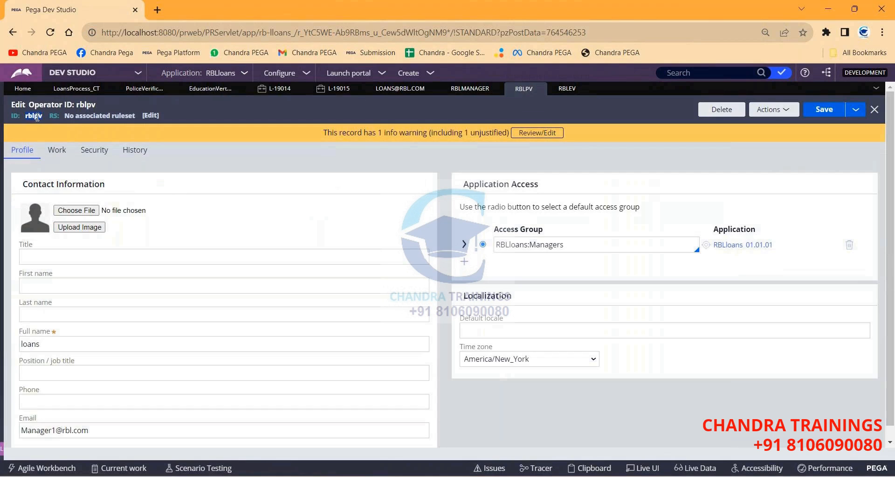
Route the PoliceVerification Create-stage step to specific user rblpv and save the case type.
left_click(148, 91)
left_click(27, 126)
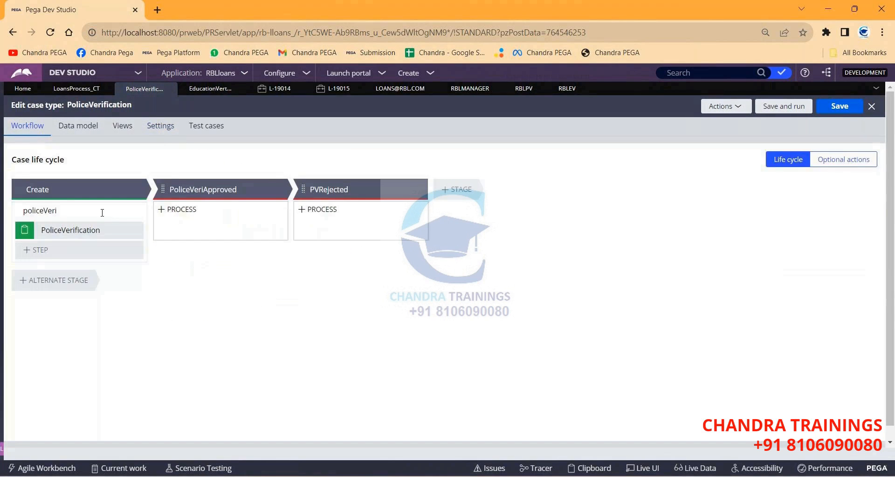
left_click(70, 230)
left_click(765, 200)
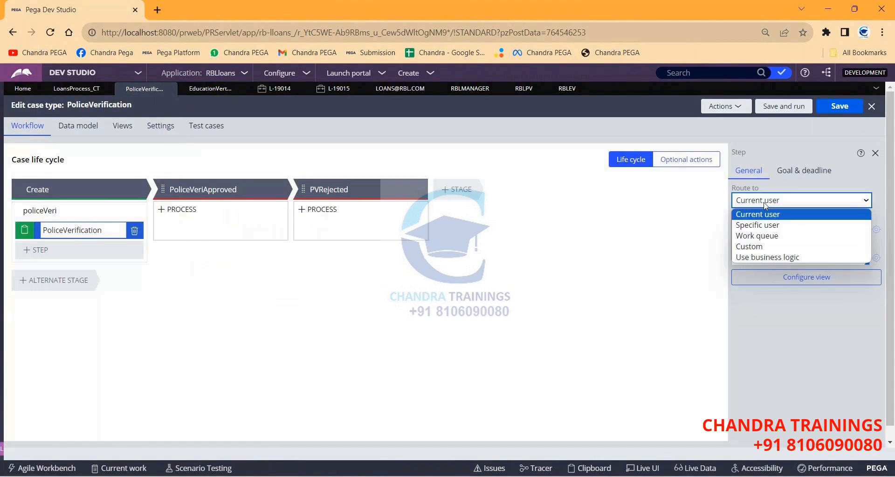
left_click(757, 225)
left_click(750, 238)
type("rblpv")
left_click(739, 257)
left_click(841, 110)
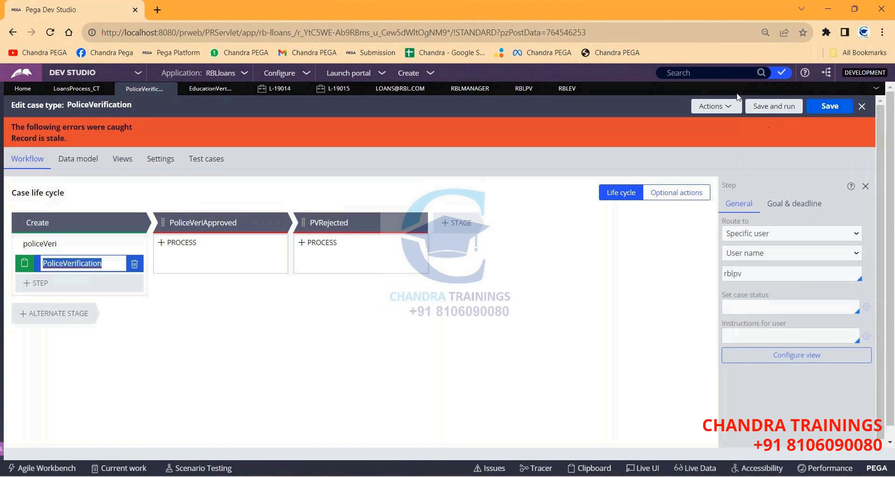
Refresh the stale PoliceVerification record, save it again, and return to EducationVertication.
left_click(715, 106)
left_click(686, 148)
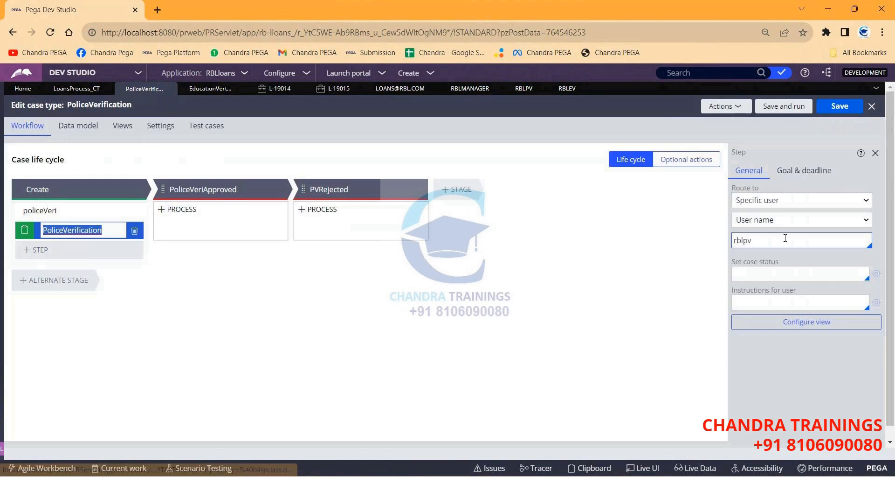
left_click(840, 106)
left_click(196, 89)
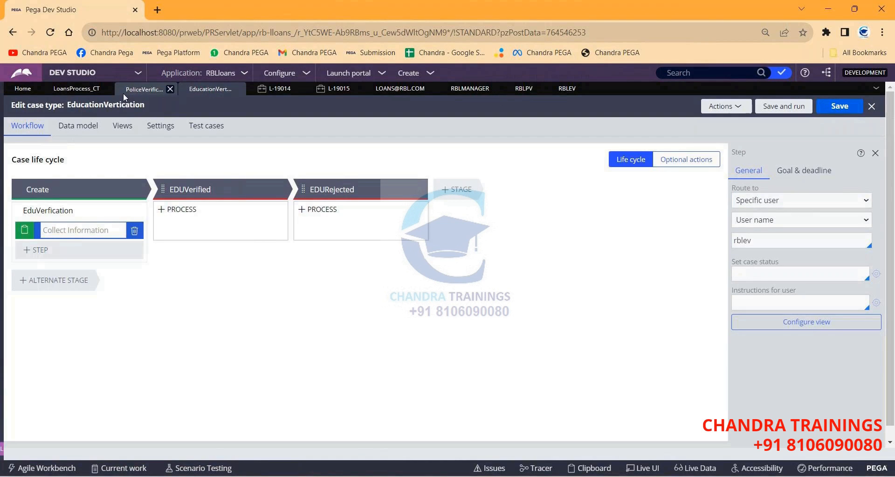
left_click(416, 75)
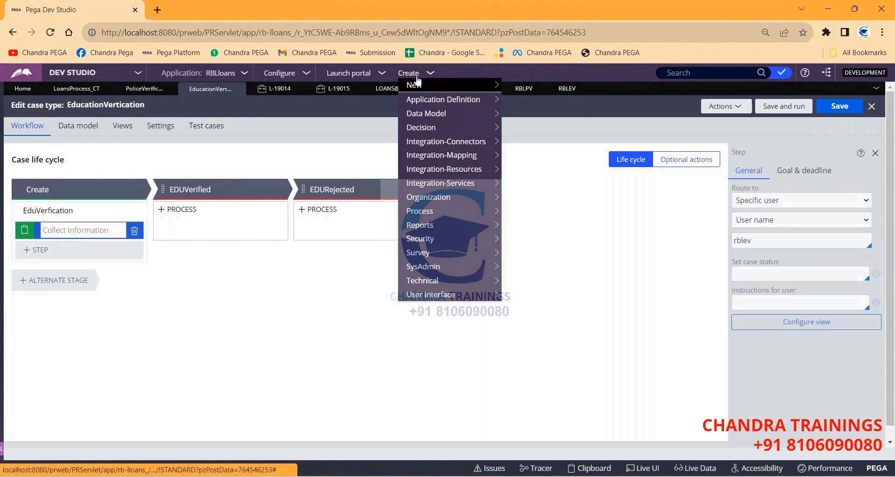
Start a new LoansProcess_CT case and enter firstname test1 and lastname test2.
mouse_move(417, 83)
left_click(527, 114)
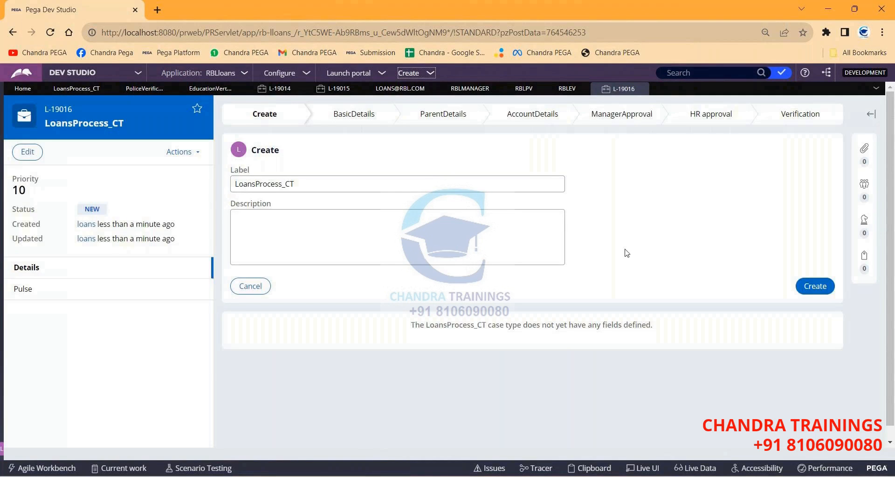
left_click(815, 285)
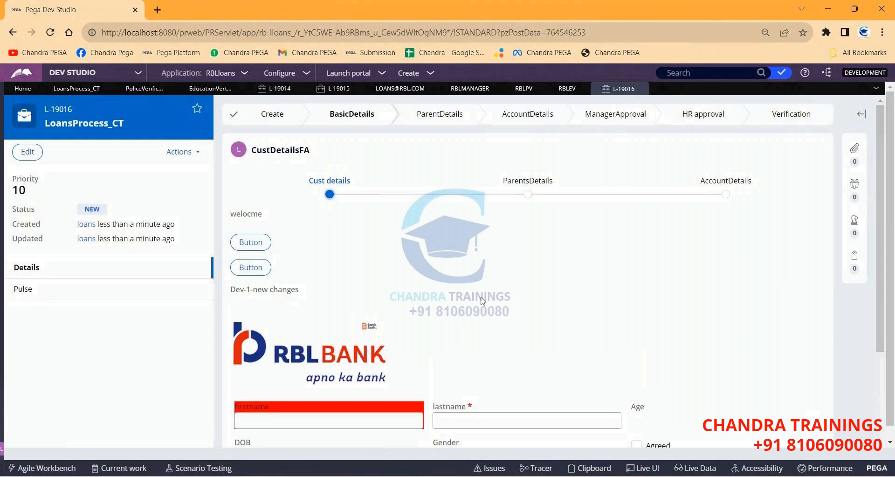
scroll(286, 344, "down", 2)
left_click(294, 305)
type("test1")
key("Tab")
type("test2")
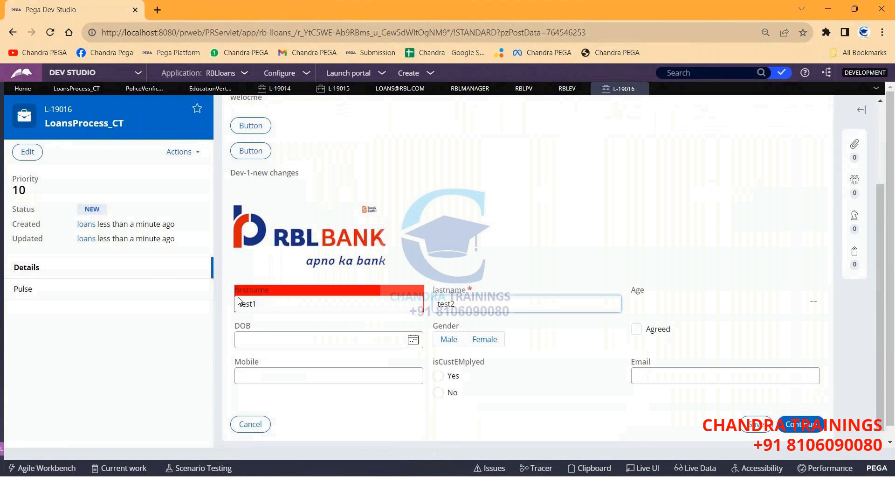
Submit the customer and parents details steps, then refresh L-19016 to show its child tasks.
scroll(294, 306, "down", 1)
left_click(809, 395)
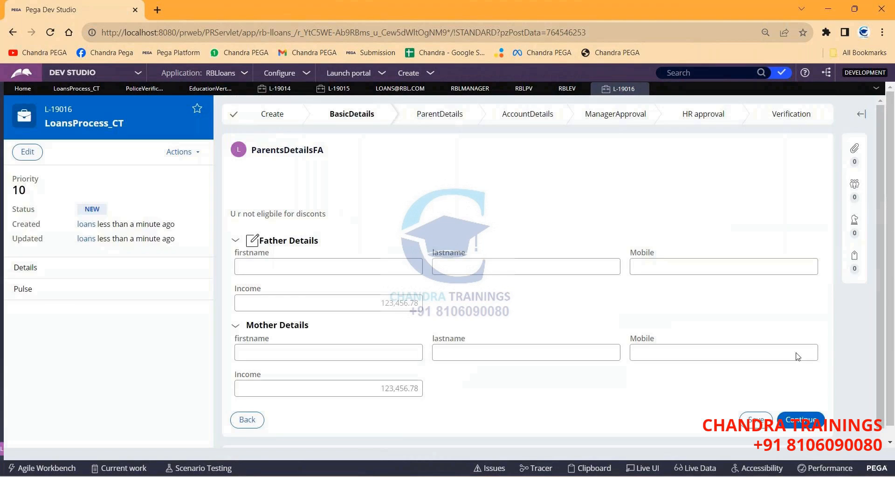
left_click(799, 423)
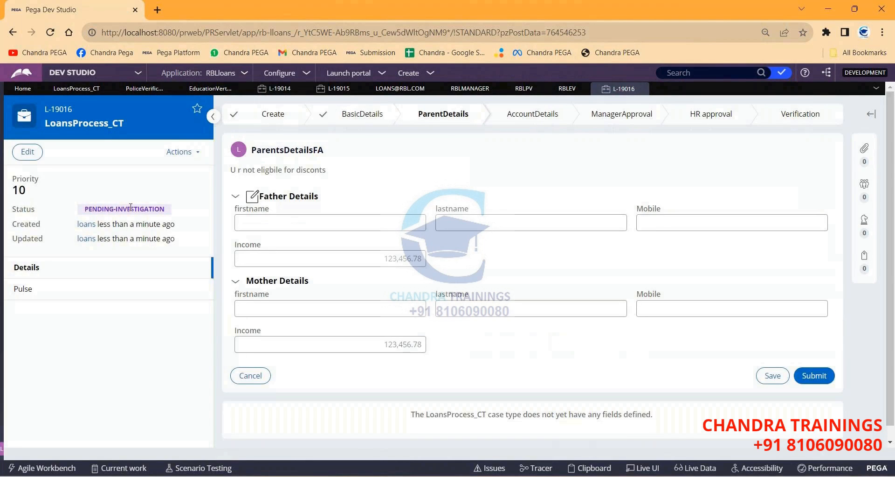
left_click(179, 152)
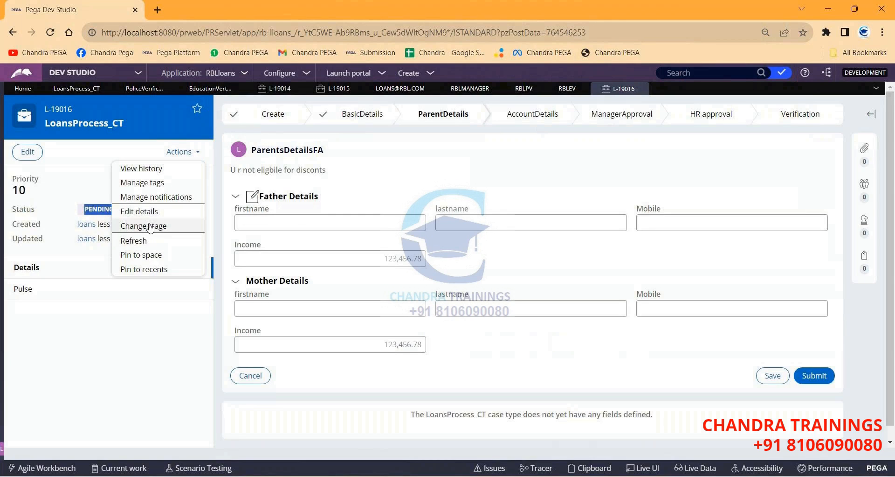
left_click(132, 242)
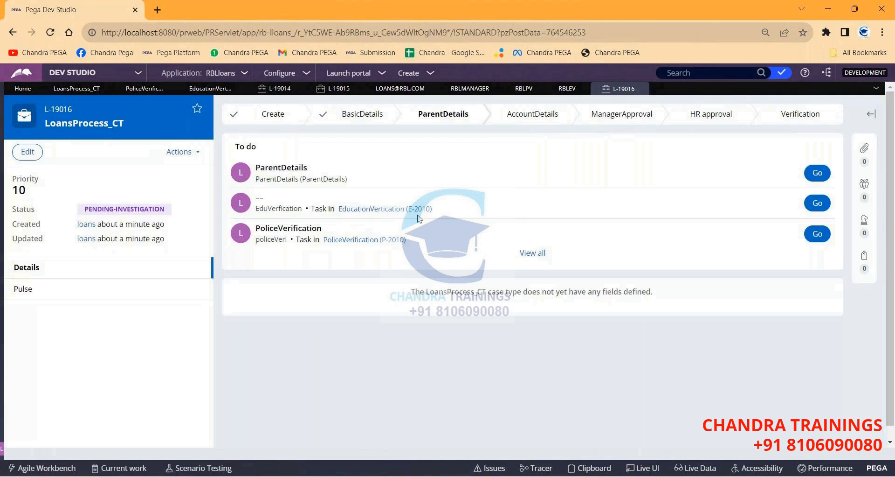
In a private browser window, sign in to Pega as the education verifier and launch Case Manager.
key("ctrl+shift+n")
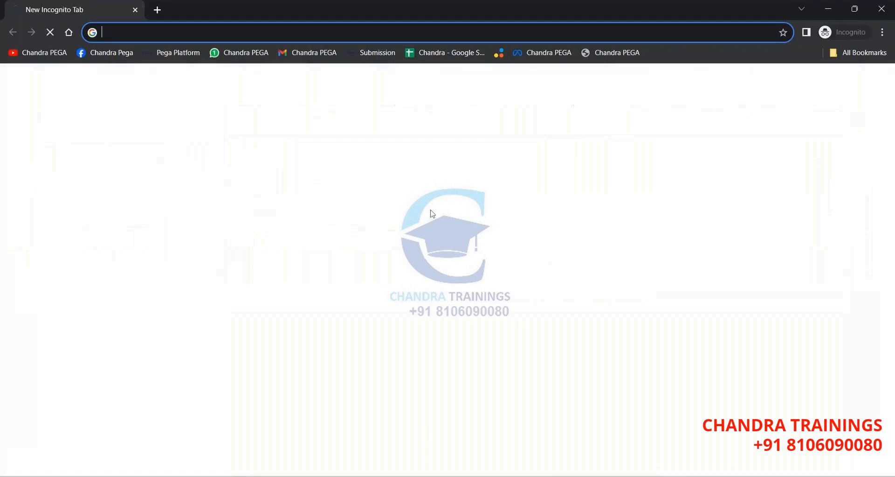
type("lo")
key("Return")
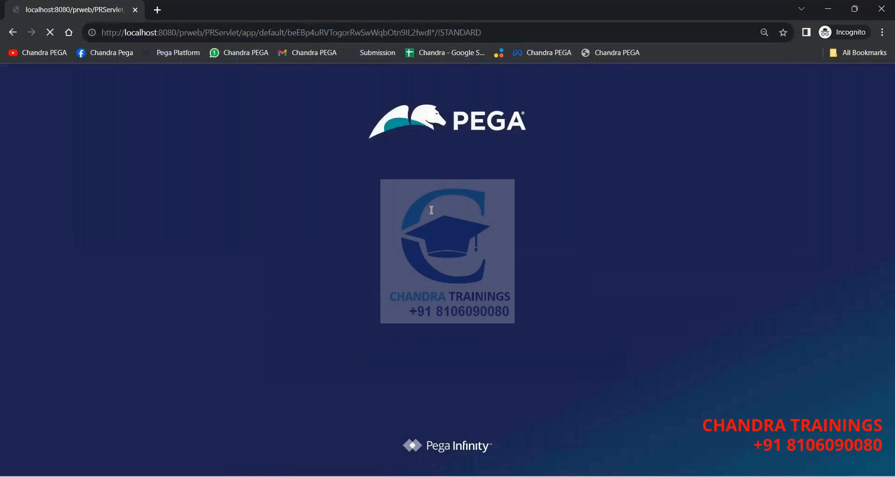
type("rblev")
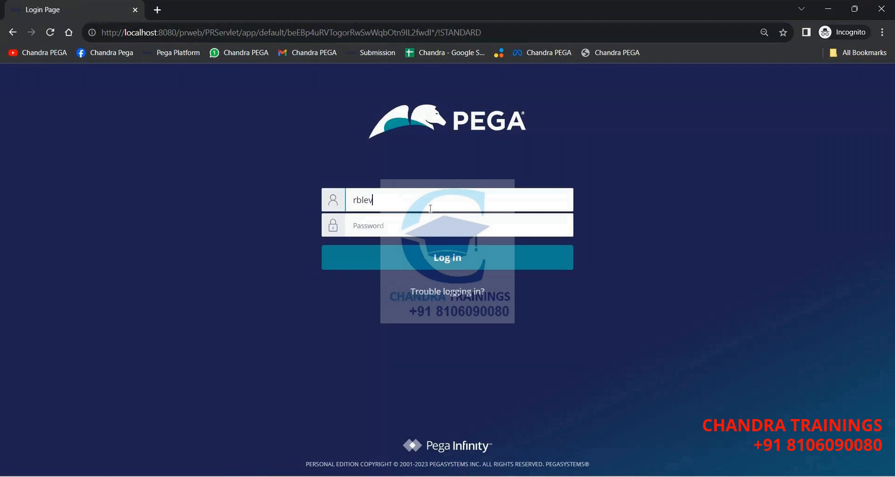
key("Tab")
type("rules")
key("Return")
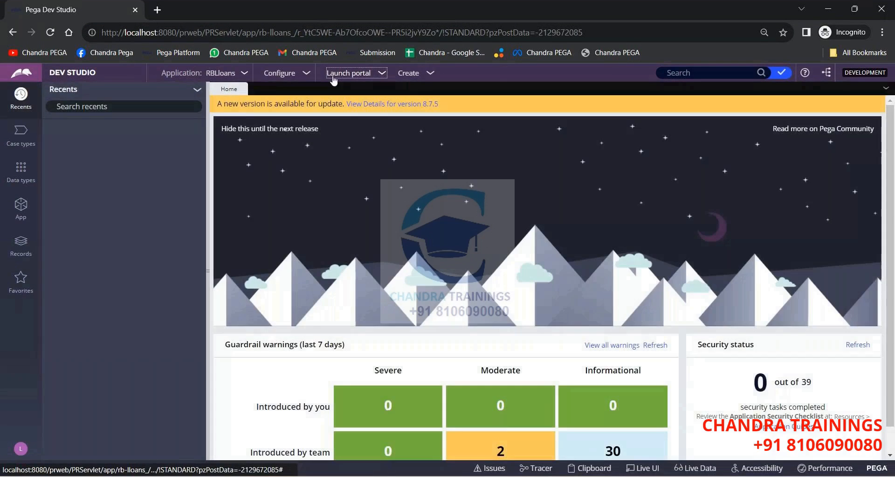
left_click(354, 95)
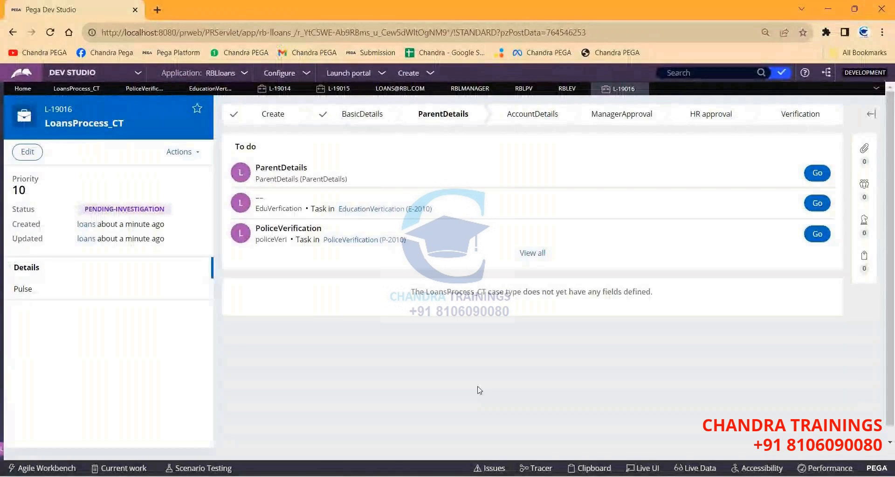
Sign in again as the education verifier in a new private window and view the E-2010 worklist.
key("ctrl+shift+n")
type("local")
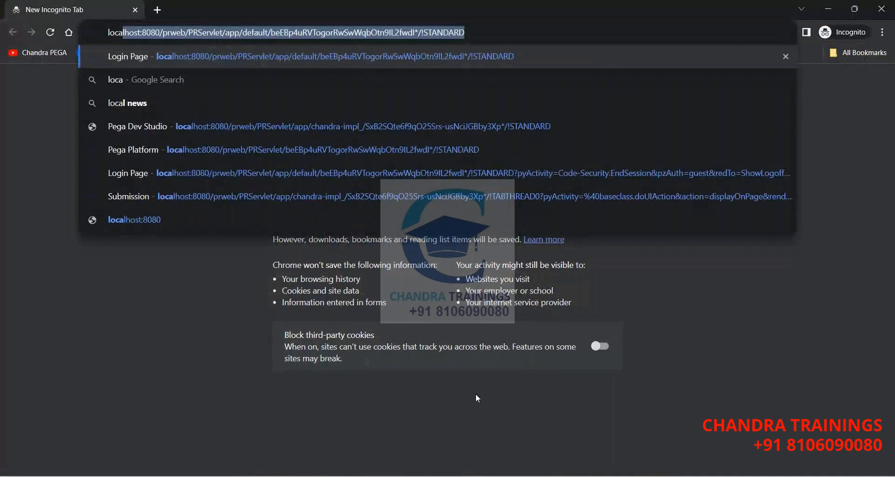
key("Return")
type("rb")
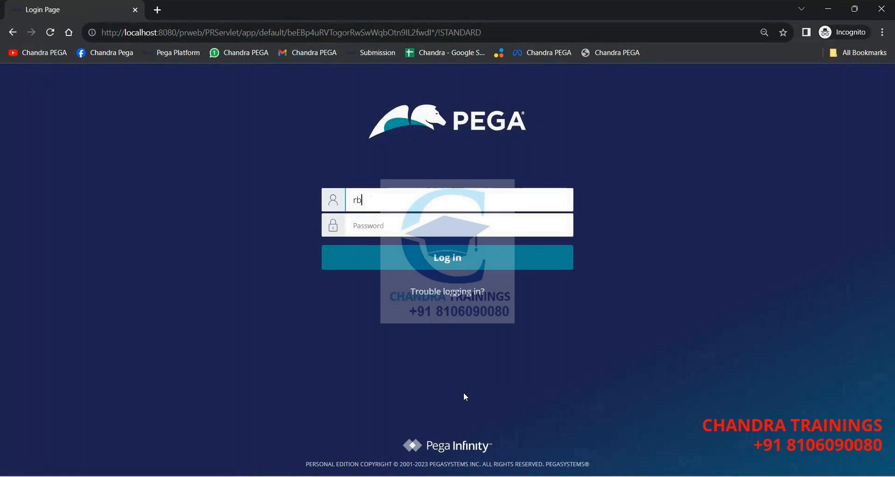
type("lev")
key("Tab")
type("rules")
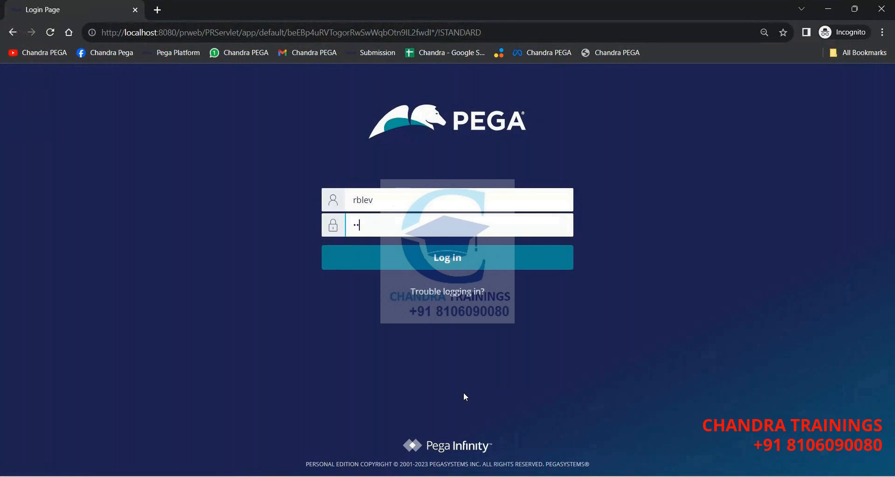
key("Return")
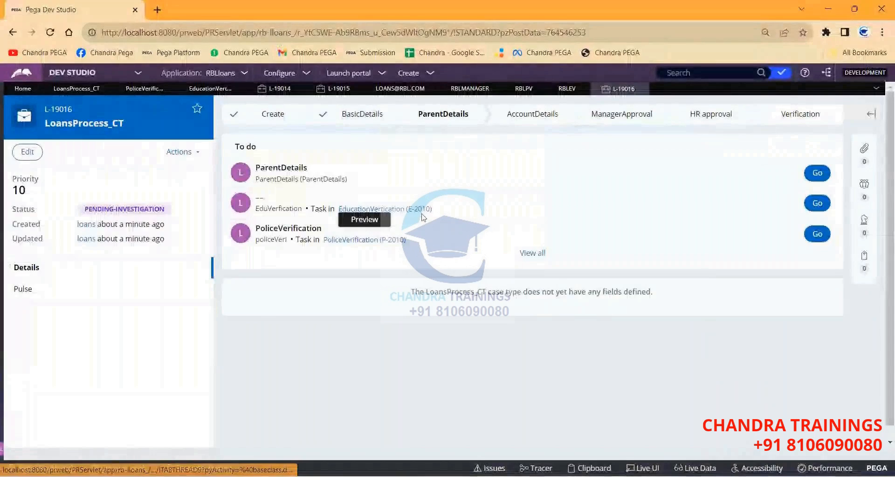
key("alt+Tab")
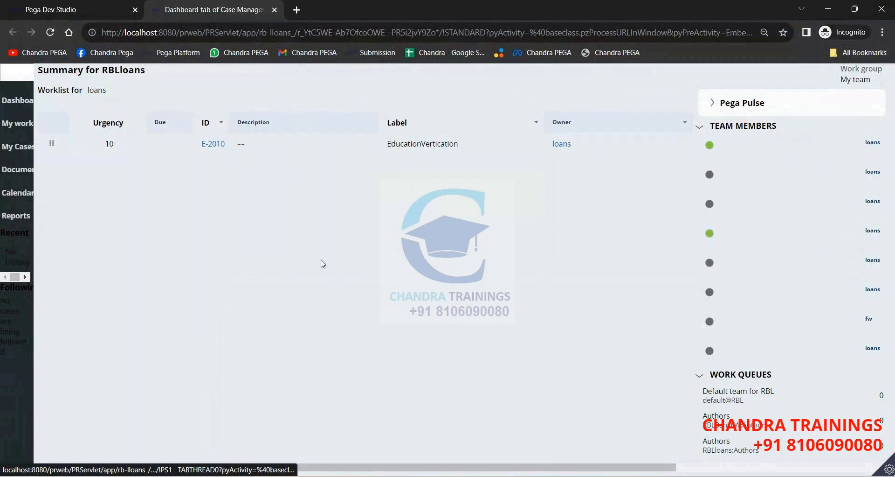
key("alt+Tab")
mouse_move(362, 242)
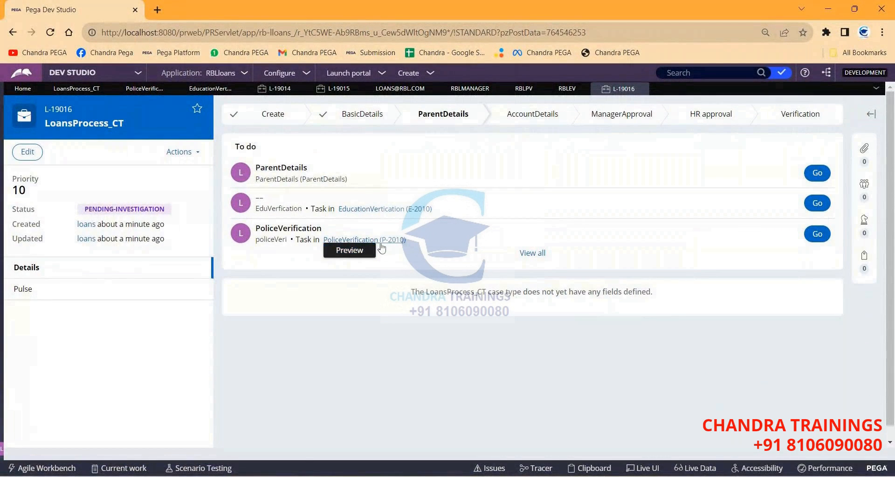
Launch Microsoft Edge and sign in to the Pega login page as the police verifier.
key("super")
type("edge")
key("Return")
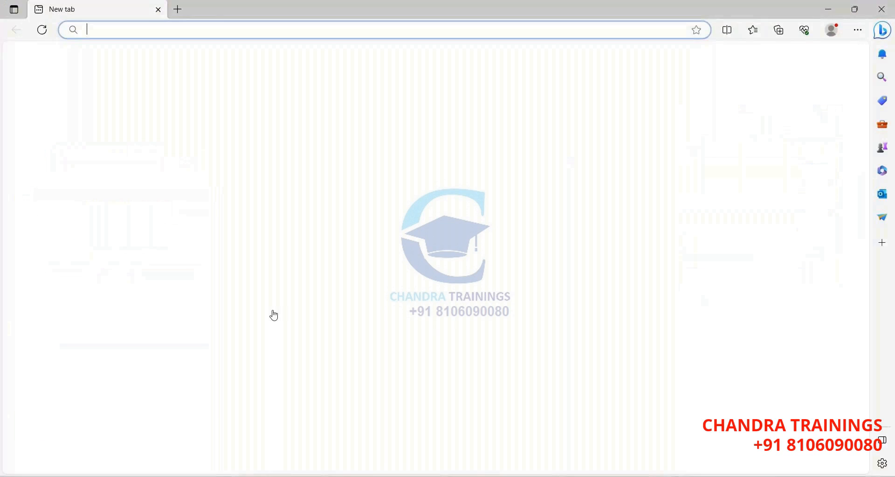
type("loca")
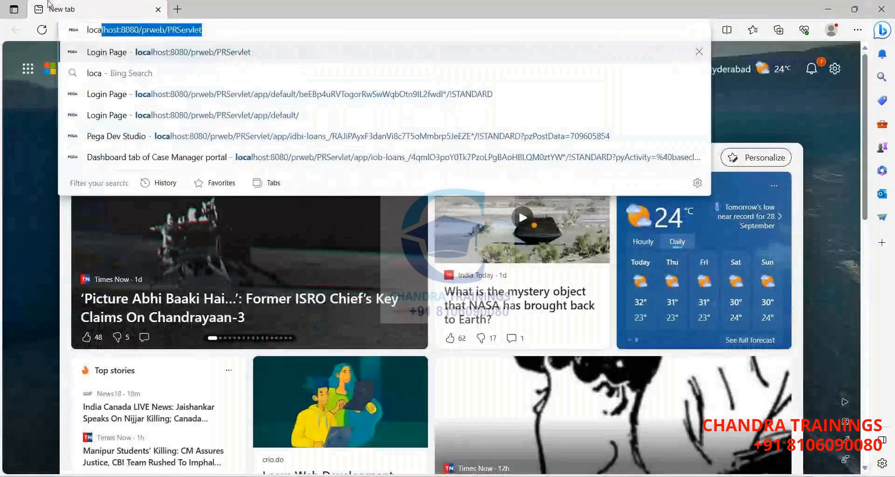
key("Return")
type("rblp")
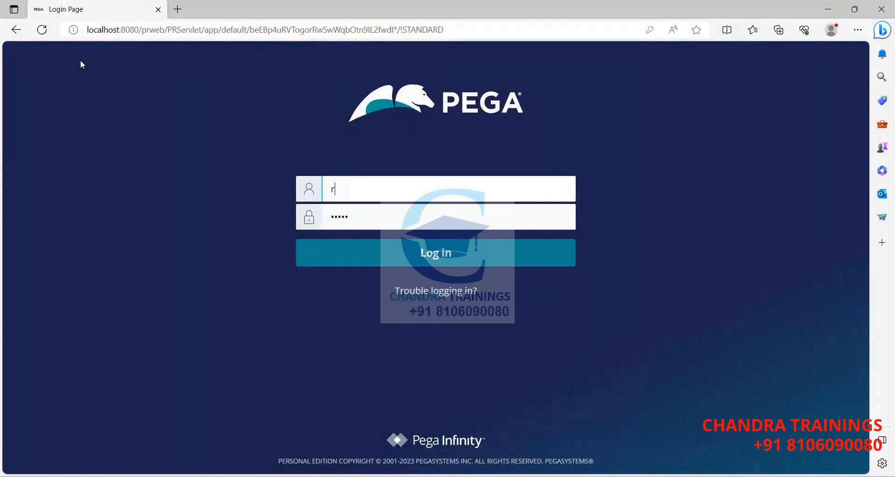
type("v")
key("Tab")
type("rules")
key("Return")
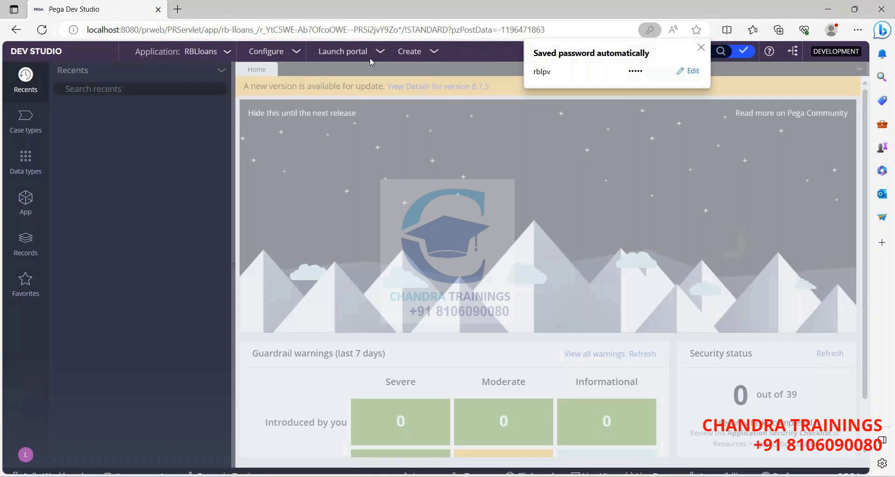
Launch the Case Manager portal showing P-2010, then return to the Chrome Dev Studio window.
left_click(370, 57)
left_click(356, 67)
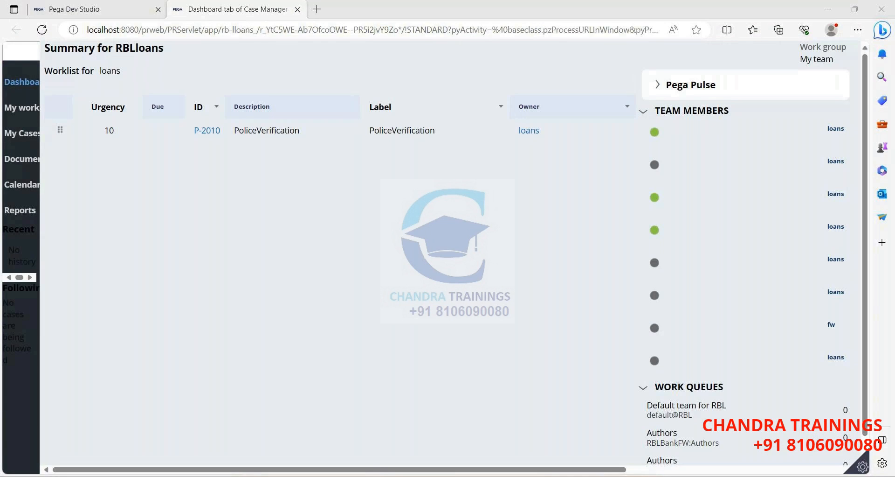
mouse_move(378, 472)
left_click(336, 432)
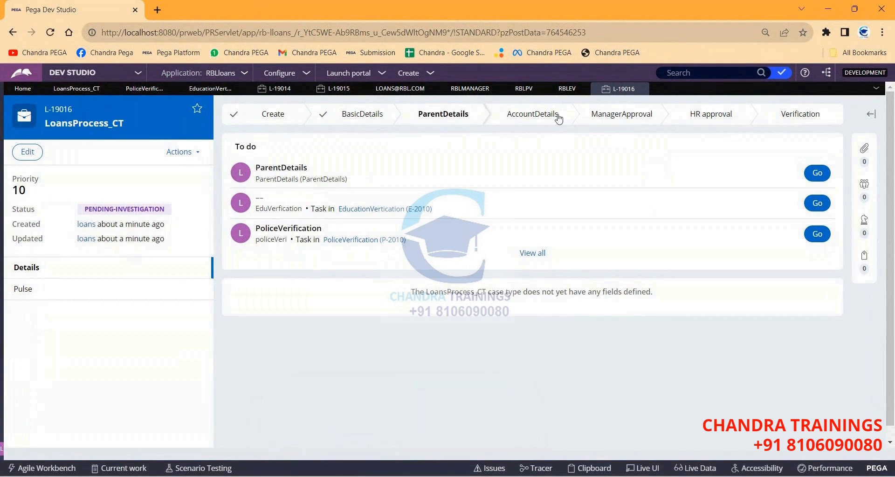
Switch between the Edge portal, Dev Studio and the Chrome worklist window holding E-2010.
key("alt+Tab")
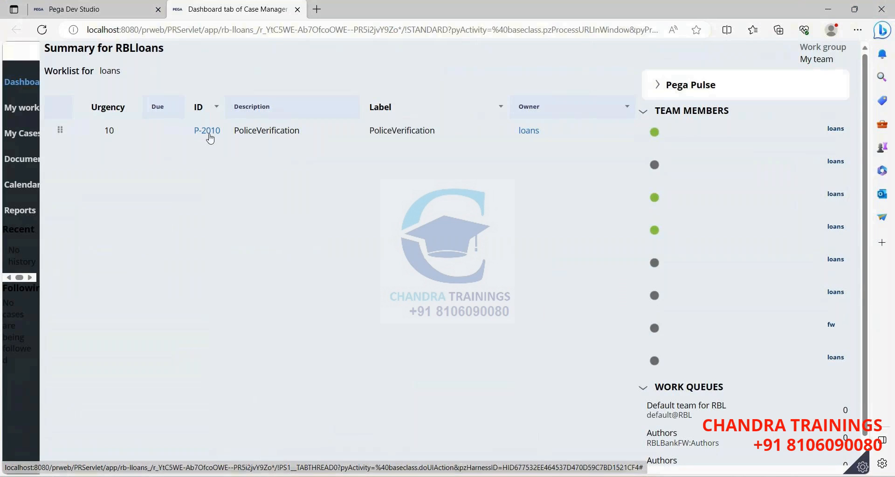
key("alt+Tab")
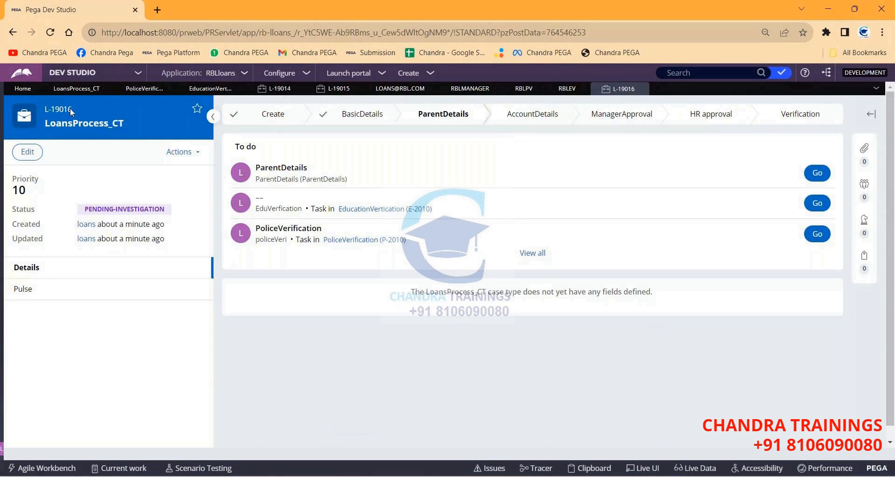
key("alt+Tab")
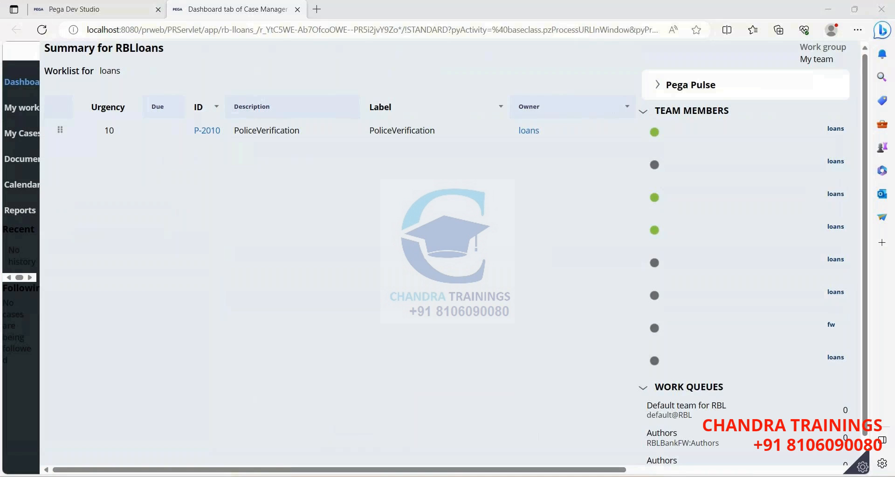
left_click(460, 444)
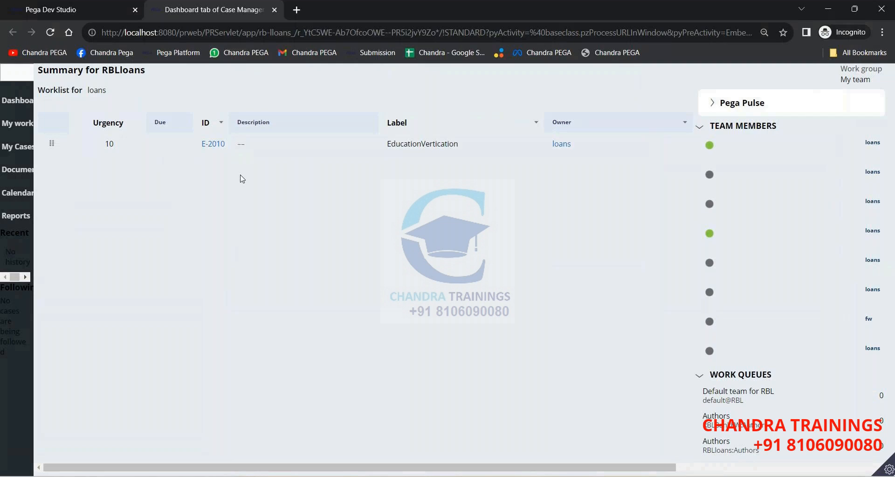
Open E-2010's Collect Information form, focus firstname_EV, then move to the P-2010 worklist.
left_click(208, 145)
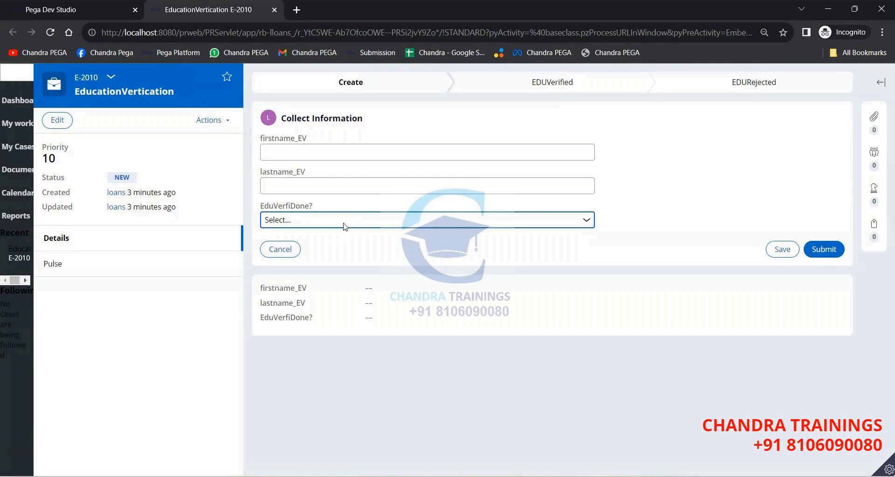
left_click(366, 146)
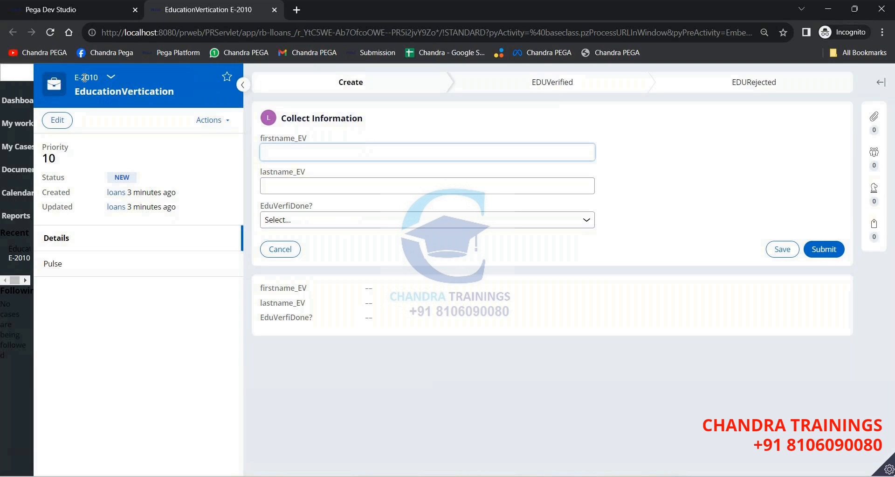
key("alt+Tab")
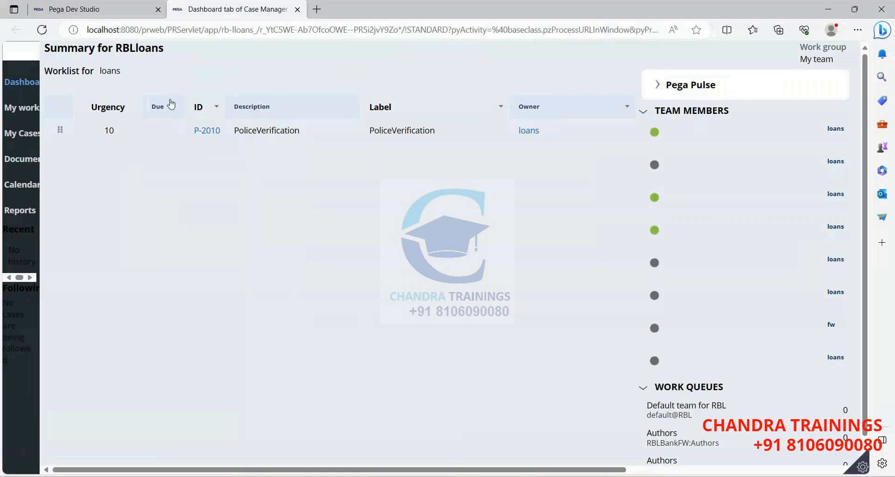
Open P-2010's parent case L-19016 and highlight its ID in the lock warning banner.
left_click(202, 133)
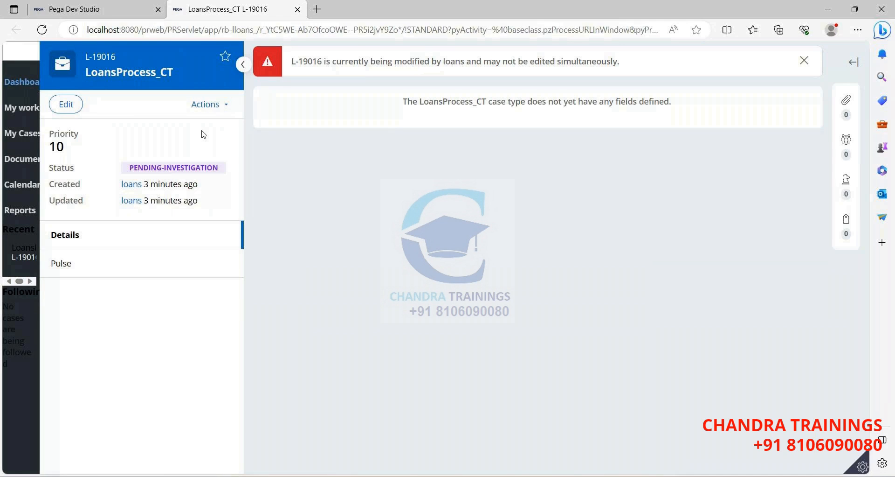
left_click_drag(292, 61, 322, 62)
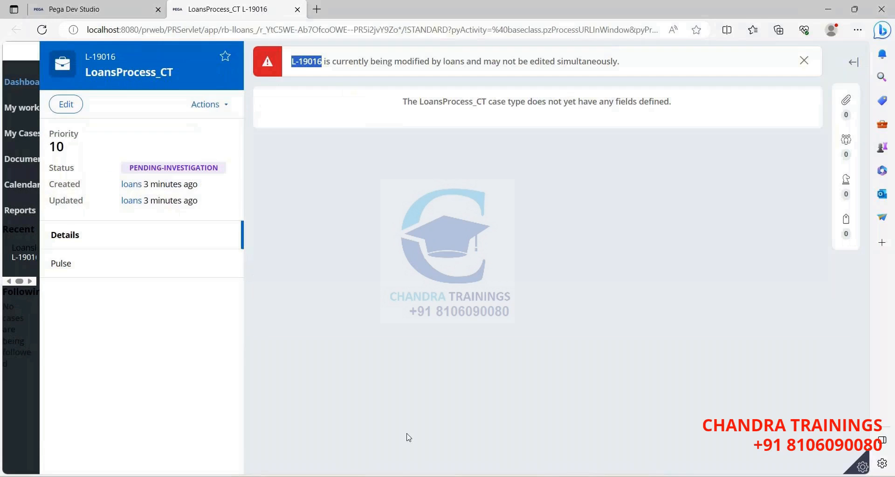
Close case L-19016 in Dev Studio and return to the portal dashboard.
left_click(330, 422)
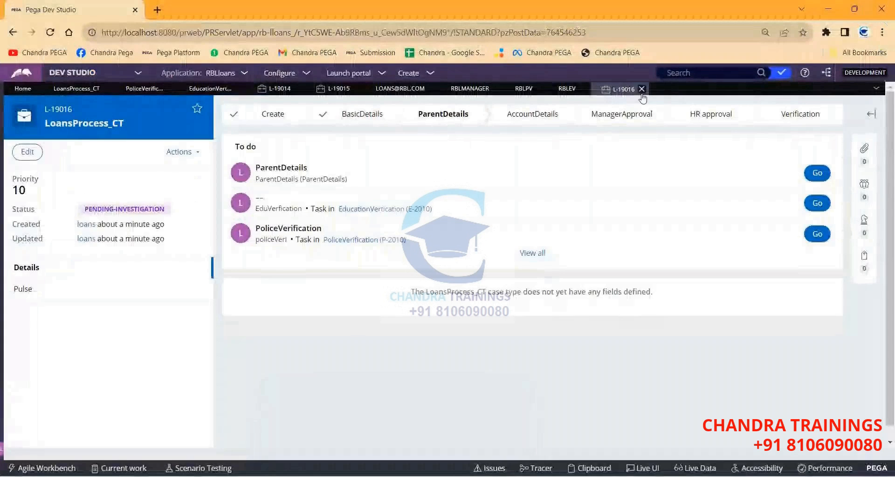
left_click(641, 88)
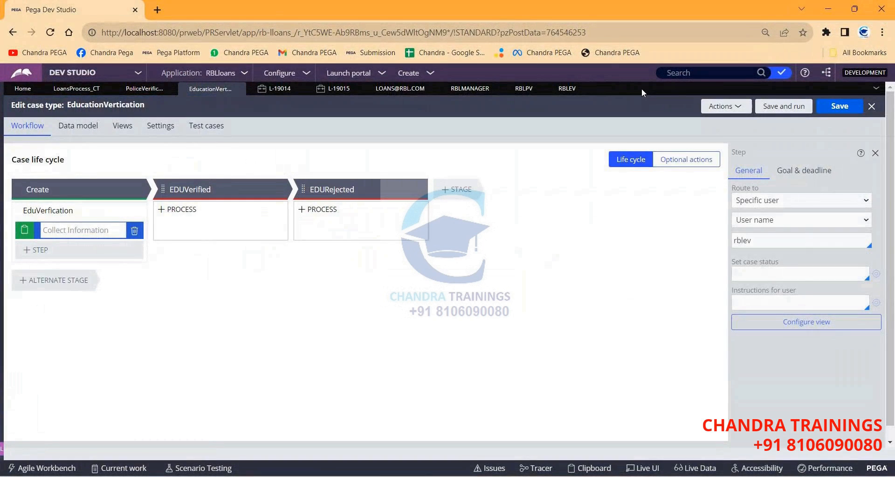
key("alt+Tab")
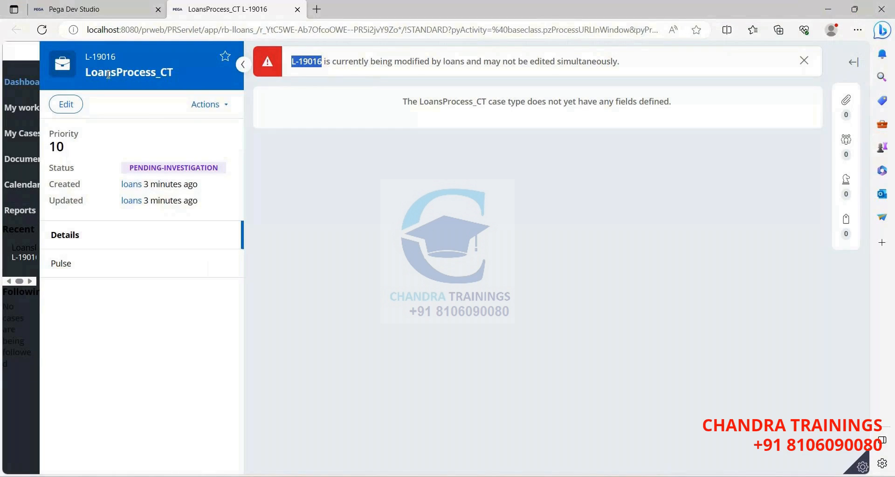
left_click(19, 82)
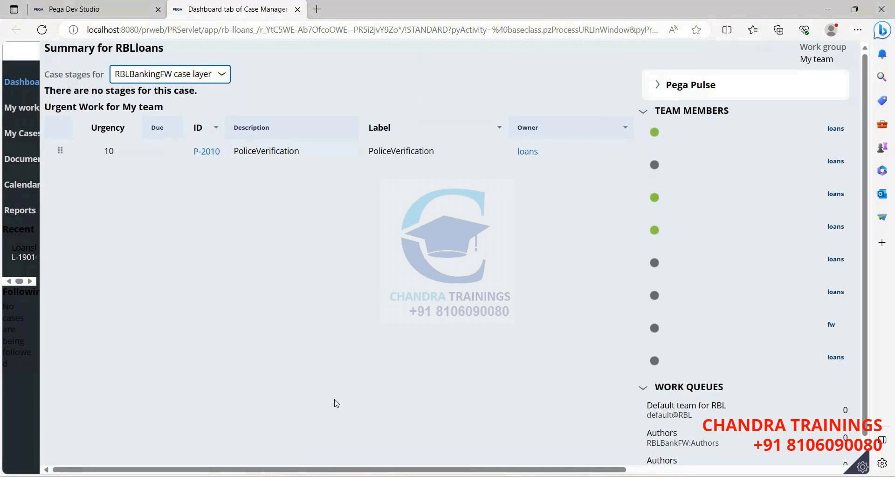
Switch back to the other portal window and bring the E-2010 verification form forward.
key("alt+Tab")
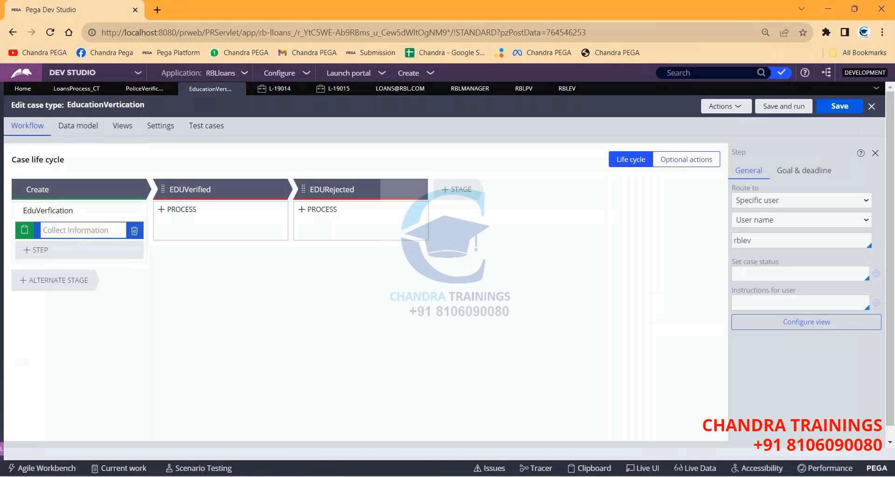
key("alt+Tab")
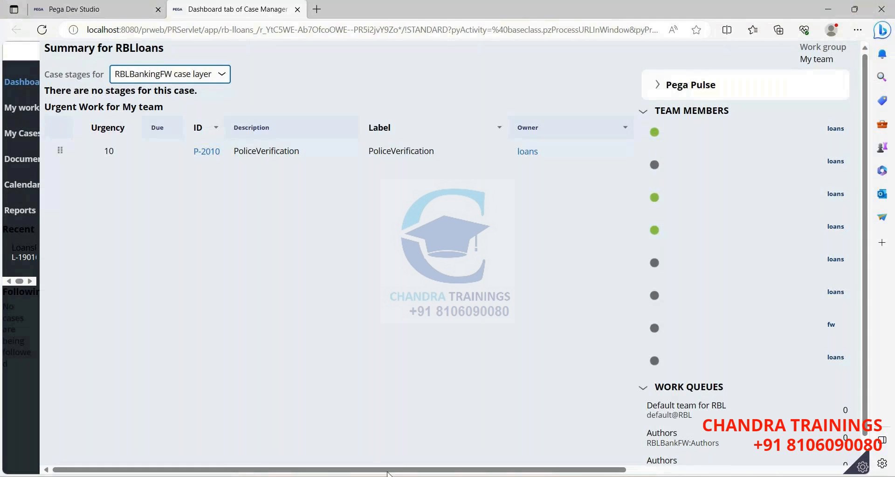
mouse_move(409, 474)
left_click(460, 431)
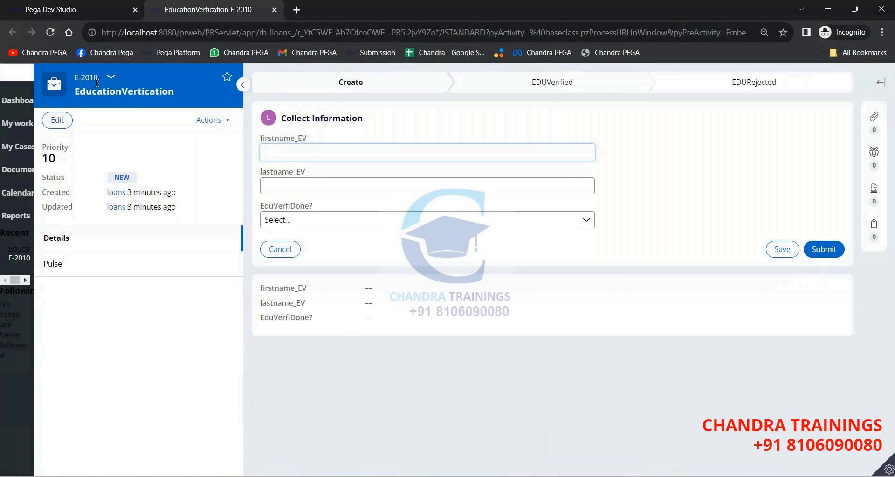
Return to locked case L-19016 and select the lock warning and the locking operator's name.
key("alt+Tab")
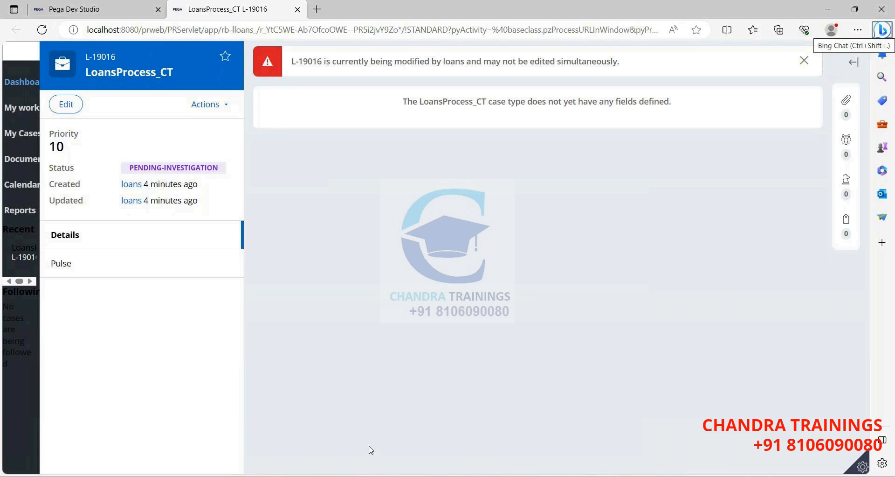
left_click(396, 475)
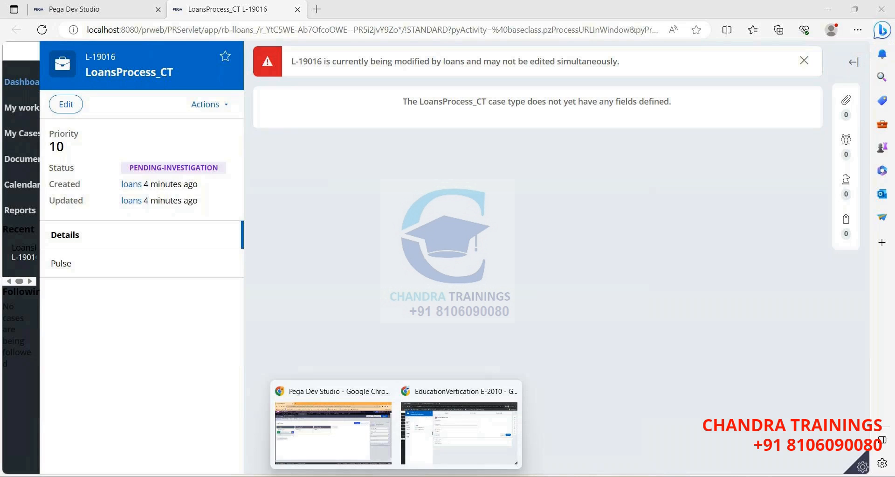
left_click(355, 425)
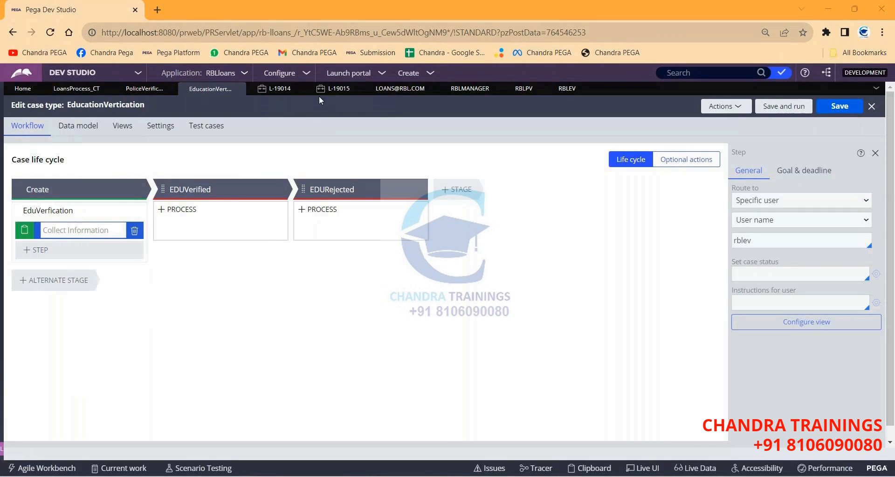
key("alt+Tab")
triple_click(310, 64)
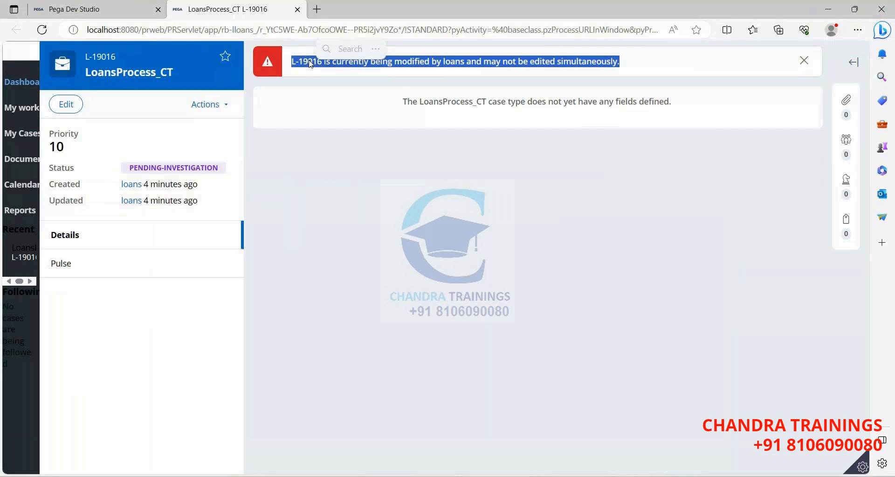
double_click(451, 64)
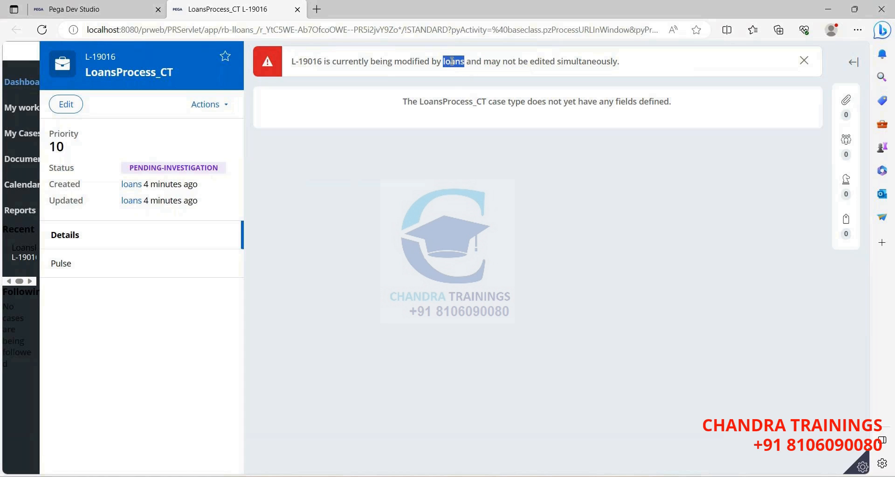
double_click(453, 62)
key("alt+Tab")
key("alt+Tab")
left_click(466, 429)
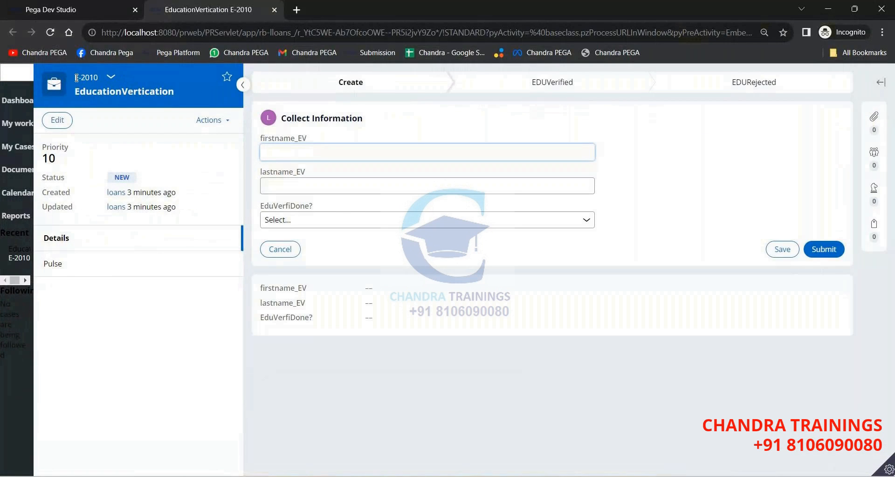
left_click(288, 152)
key("alt+Tab")
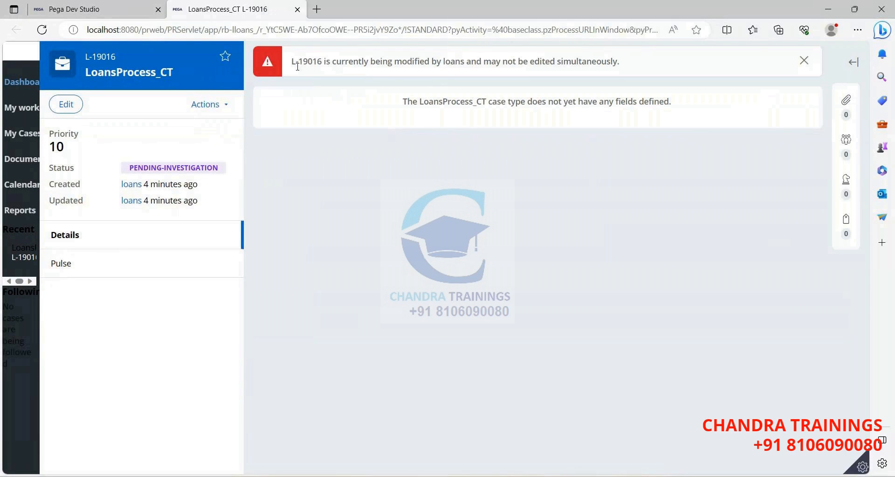
double_click(453, 63)
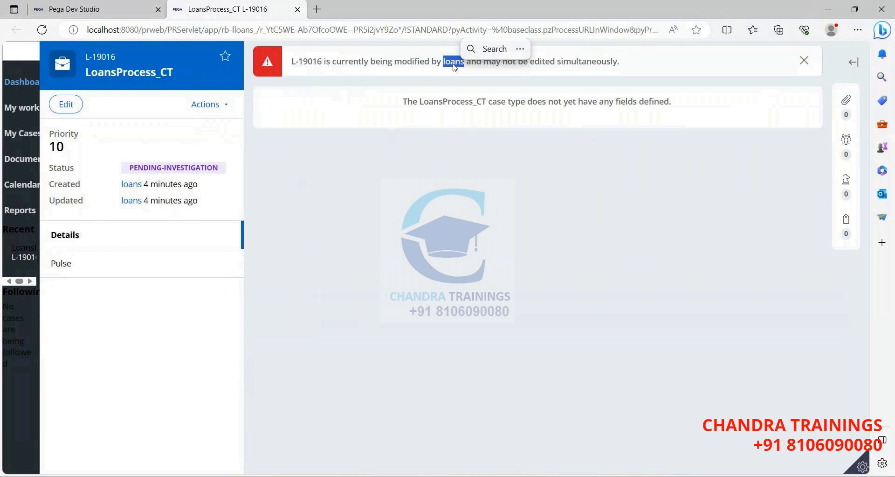
left_click(518, 406)
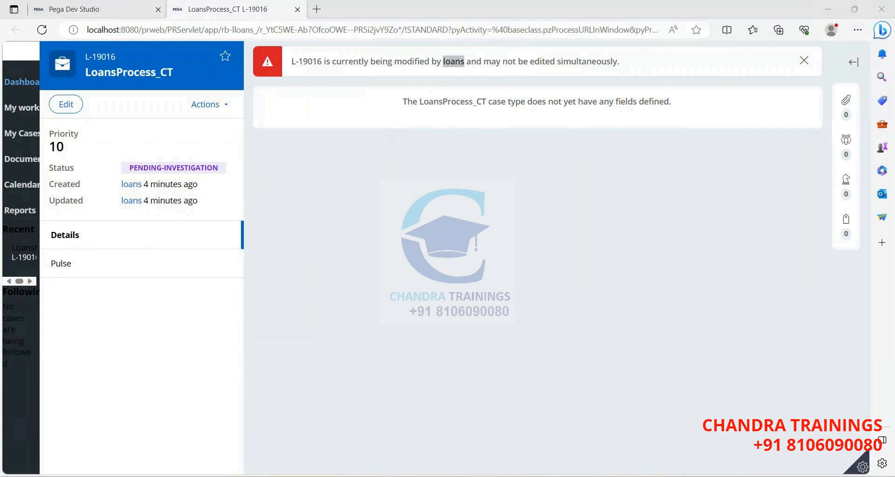
Clear the whiteboard and write C-1 with an arrow to the case owner's name.
key("ctrl+a")
key("Delete")
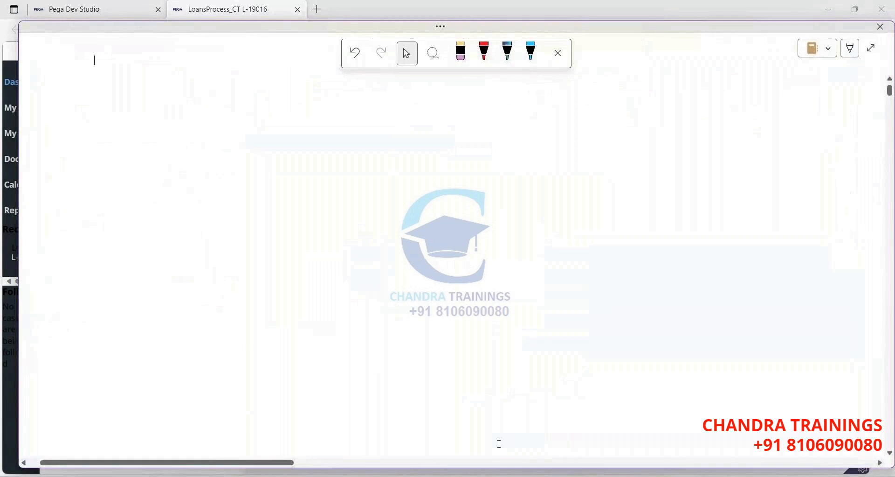
left_click_drag(135, 84, 136, 94)
left_click_drag(142, 90, 246, 89)
mouse_move(317, 82)
left_mouse_down()
mouse_move(313, 90)
mouse_move(349, 89)
mouse_move(370, 77)
left_mouse_up()
left_click_drag(375, 83, 393, 88)
left_click_drag(126, 102, 160, 94)
left_click_drag(130, 100, 159, 92)
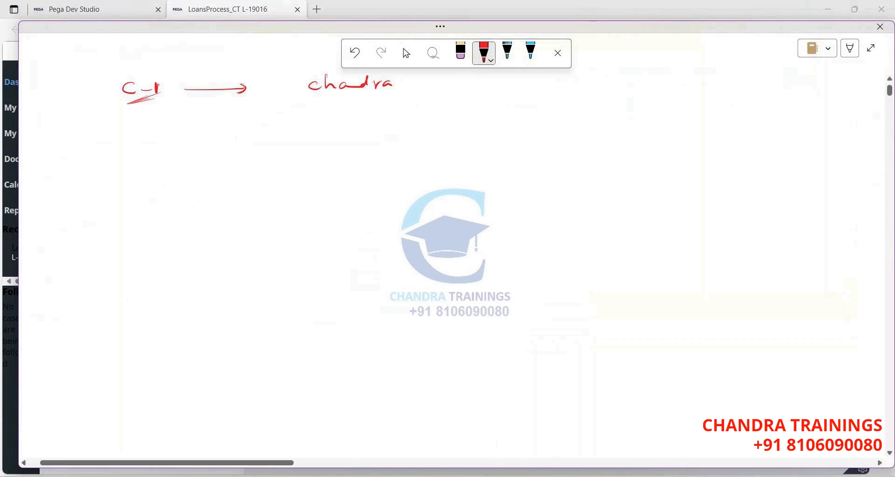
Draw a branch down to child case P-1 and write its assignee's name beneath.
mouse_move(272, 139)
left_mouse_down()
mouse_move(233, 210)
mouse_move(263, 208)
left_mouse_up()
left_click_drag(353, 159, 386, 197)
mouse_move(395, 206)
left_mouse_down()
mouse_move(402, 214)
mouse_move(401, 206)
mouse_move(422, 209)
left_mouse_up()
left_click_drag(431, 204, 432, 216)
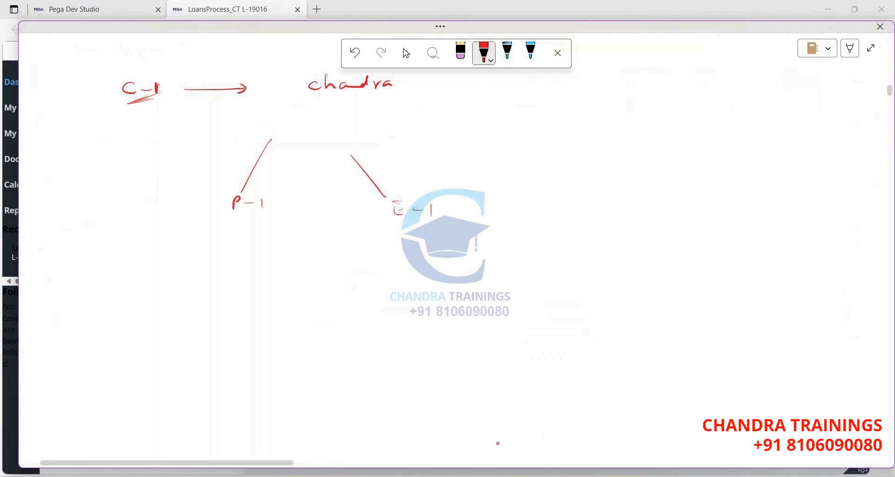
left_click_drag(185, 230, 185, 240)
left_click_drag(185, 231, 193, 241)
left_click_drag(202, 236, 215, 236)
left_click(218, 239)
left_click(219, 232)
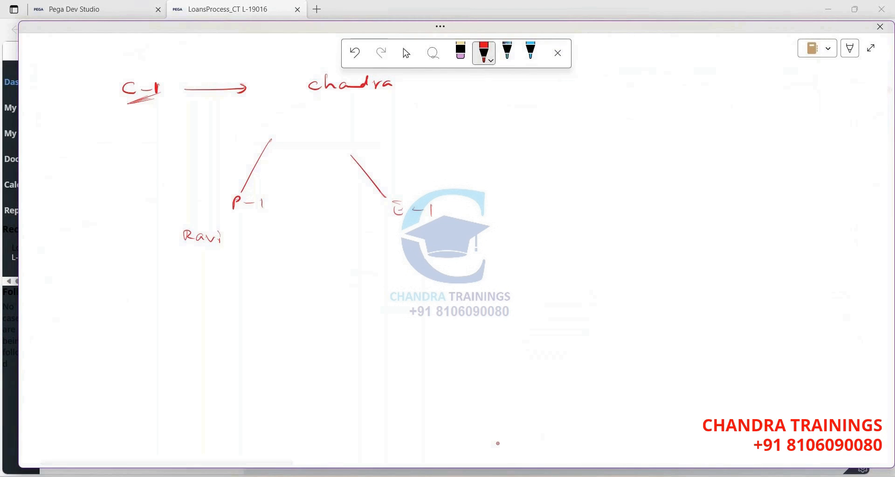
Write the E-1 assignee's name below E-1.
left_click_drag(431, 235, 426, 242)
mouse_move(433, 241)
left_mouse_down()
mouse_move(439, 234)
mouse_move(444, 244)
left_mouse_up()
left_click_drag(439, 237, 448, 237)
left_click_drag(457, 238, 458, 243)
left_click(461, 241)
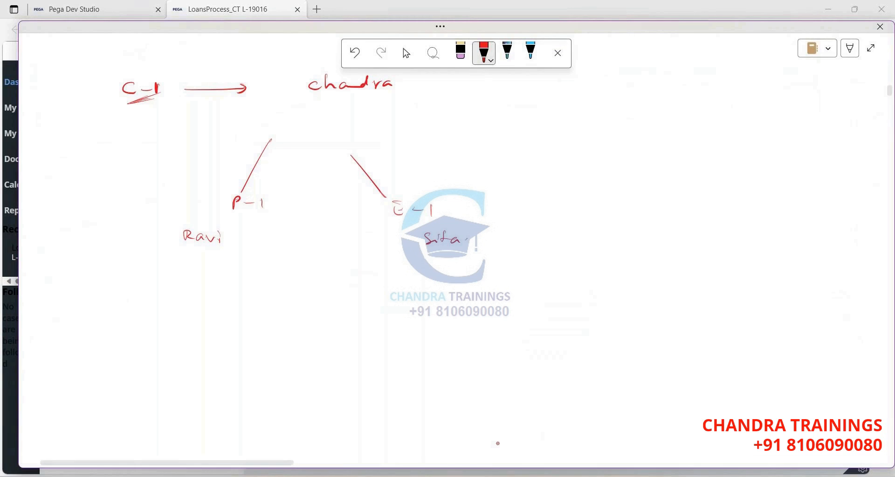
Circle C-1 and P-1, write an underlined P-1, and arrow up to the E-1 assignee.
mouse_move(167, 76)
left_mouse_down()
mouse_move(166, 95)
mouse_move(156, 72)
left_mouse_up()
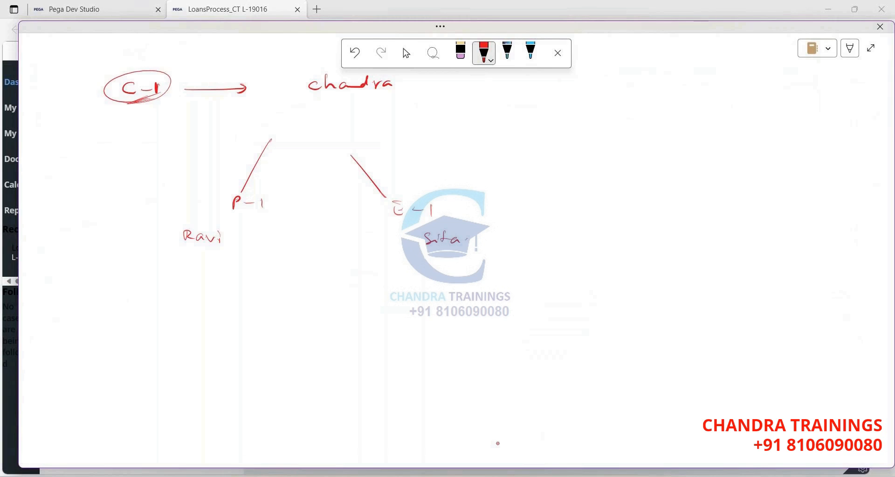
mouse_move(262, 192)
left_mouse_down()
mouse_move(213, 225)
mouse_move(223, 223)
left_mouse_up()
mouse_move(242, 234)
left_mouse_down()
mouse_move(246, 223)
mouse_move(253, 230)
left_mouse_up()
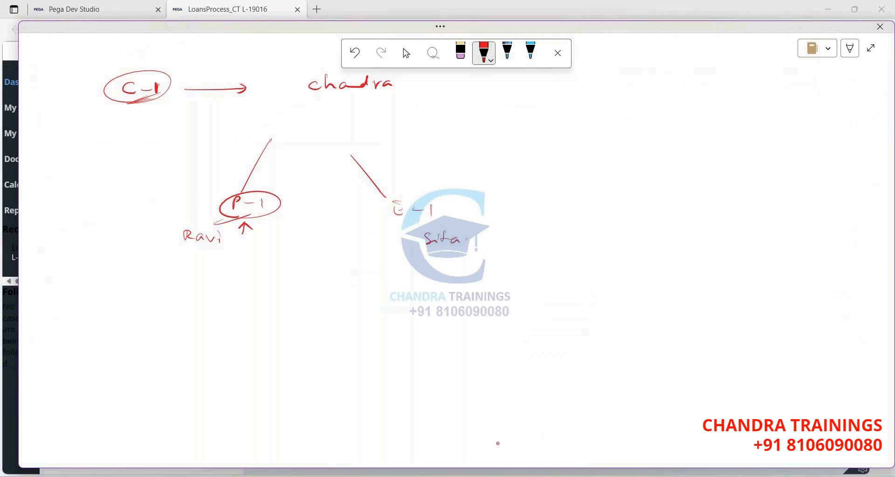
mouse_move(222, 279)
left_mouse_down()
mouse_move(228, 267)
mouse_move(225, 275)
left_mouse_up()
left_click_drag(233, 275, 260, 287)
left_click_drag(415, 283, 418, 265)
left_click_drag(395, 225, 428, 223)
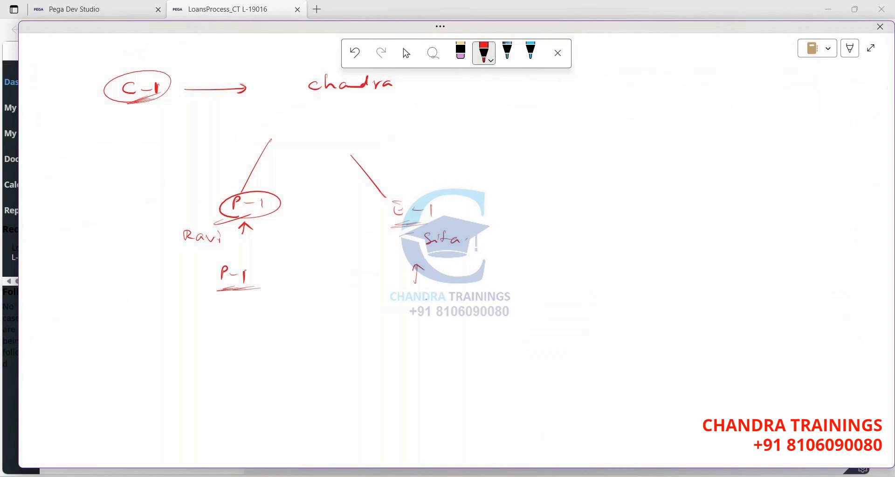
Write that C-1 belongs to the P-1 assignee, and re-circle the top-left C-1.
mouse_move(458, 292)
left_mouse_down()
mouse_move(459, 302)
mouse_move(471, 297)
left_mouse_up()
left_click_drag(475, 293, 476, 305)
left_click_drag(519, 304, 520, 306)
left_click_drag(530, 298, 525, 307)
left_click_drag(577, 296, 577, 310)
left_click_drag(578, 297, 588, 309)
left_click_drag(593, 304, 615, 308)
left_click_drag(625, 288, 574, 286)
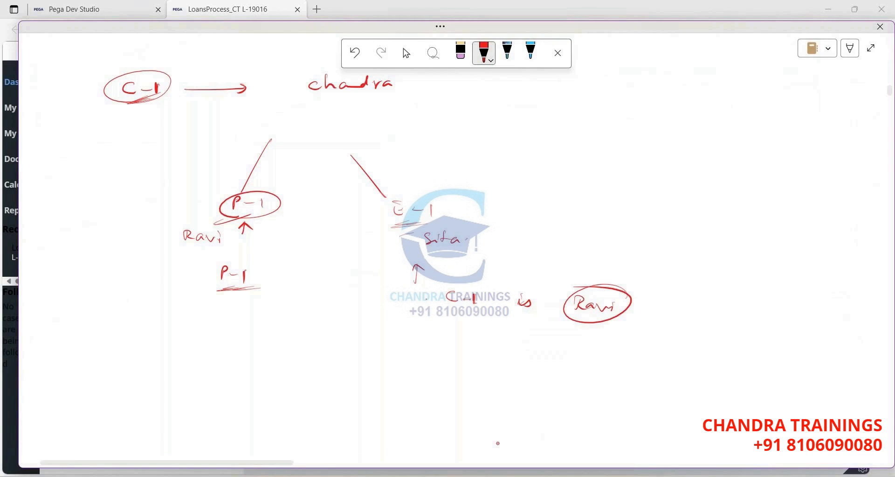
mouse_move(161, 75)
left_mouse_down()
mouse_move(140, 103)
mouse_move(154, 71)
left_mouse_up()
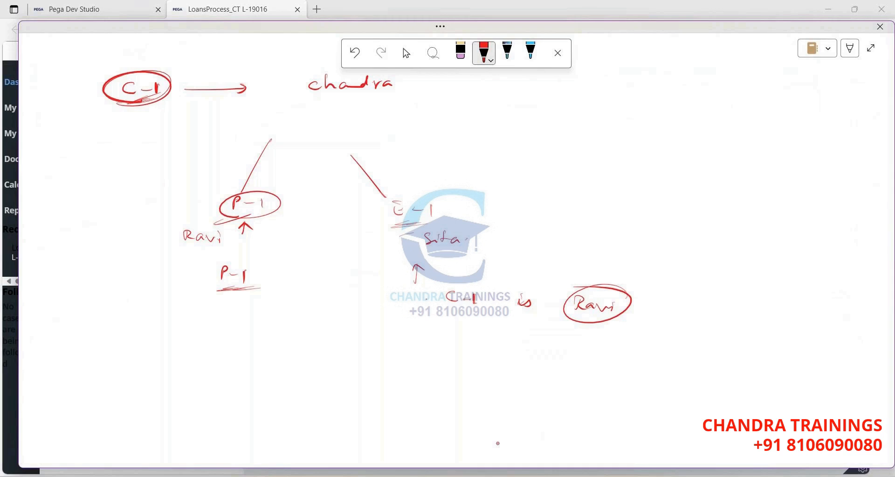
Cross out the owner names and link the right-hand circled name down to P-1.
left_click_drag(589, 290, 604, 319)
left_click_drag(609, 292, 590, 319)
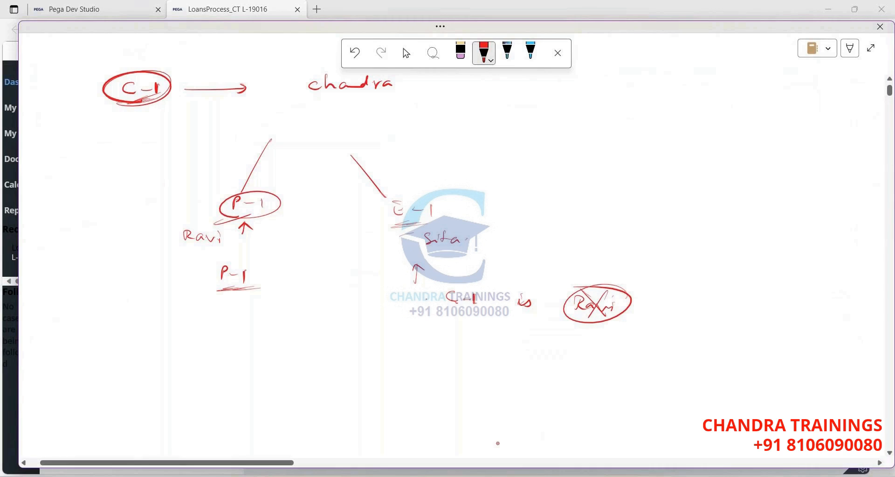
left_click_drag(301, 68, 377, 108)
left_click_drag(376, 71, 311, 111)
mouse_move(245, 68)
left_mouse_down()
mouse_move(277, 85)
mouse_move(234, 113)
left_mouse_up()
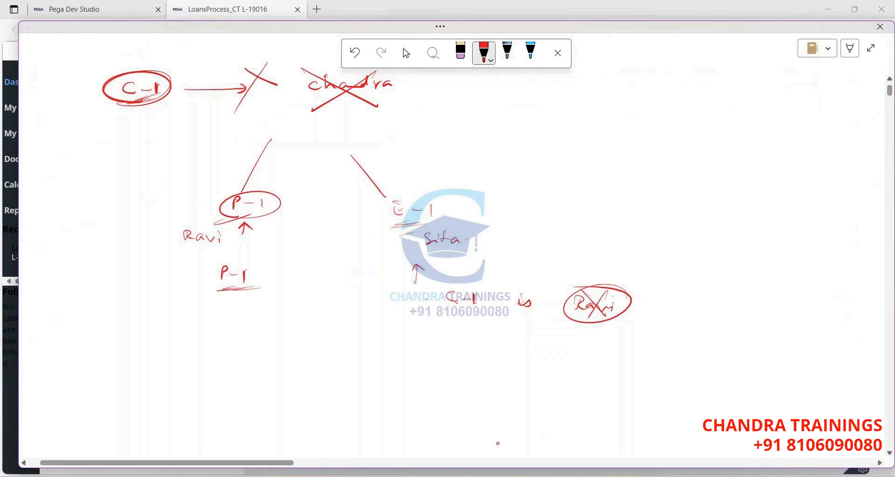
left_click_drag(485, 282, 481, 280)
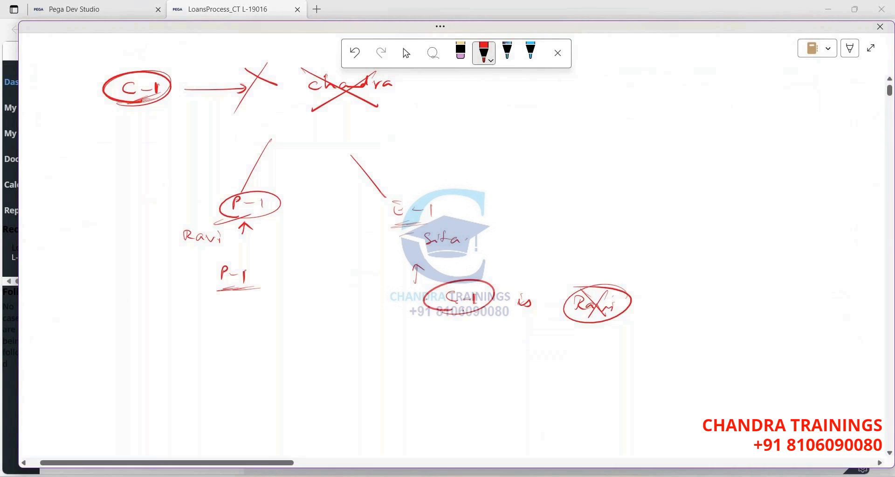
left_click_drag(574, 285, 578, 284)
mouse_move(185, 255)
left_mouse_down()
mouse_move(196, 225)
mouse_move(161, 268)
left_mouse_up()
mouse_move(219, 250)
left_mouse_down()
mouse_move(246, 272)
mouse_move(219, 259)
left_mouse_up()
Circle the lower P-1 with a question mark, cross it out, and close the ink overlay.
left_click_drag(215, 308, 225, 328)
left_click(228, 344)
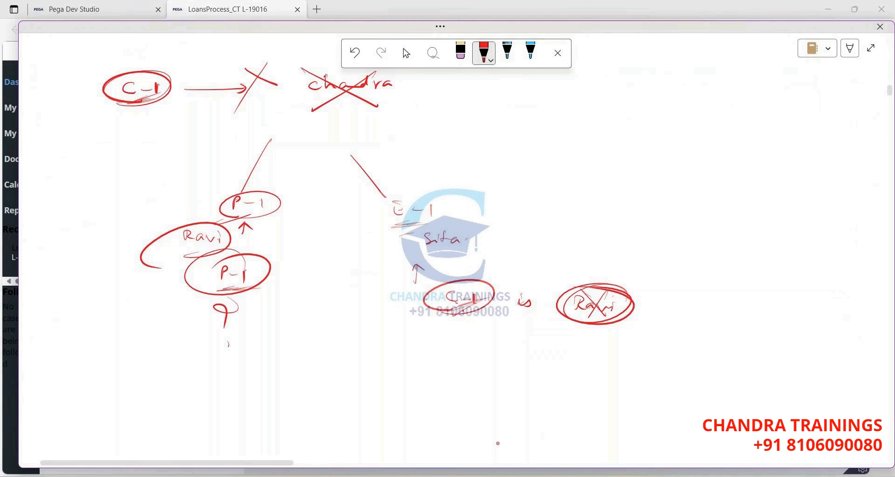
left_click_drag(173, 226, 265, 302)
left_click_drag(274, 228, 142, 332)
key("Escape")
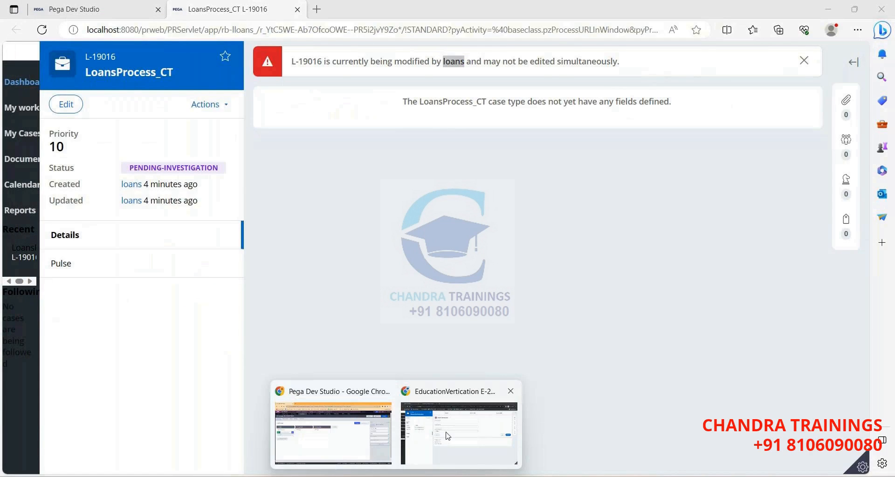
Refresh the dashboards in both portal windows and open PoliceVerification case P-2010 from team urgent work.
left_click(462, 424)
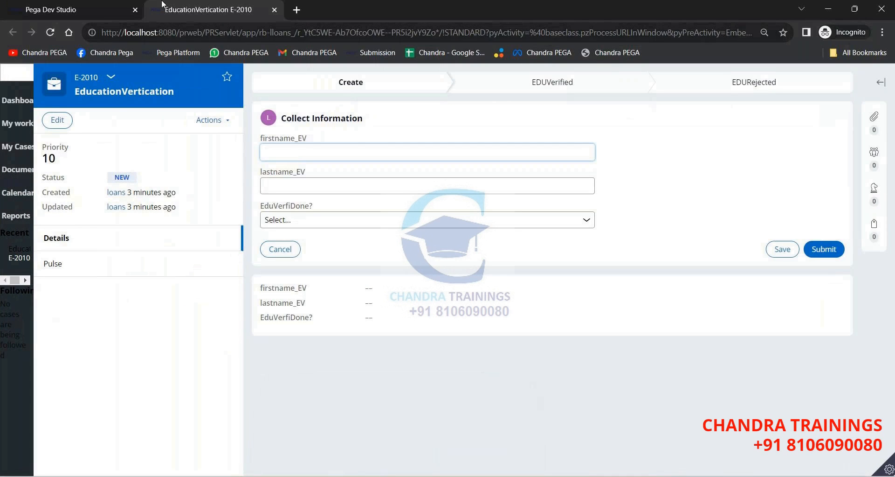
left_click(10, 102)
left_click(52, 32)
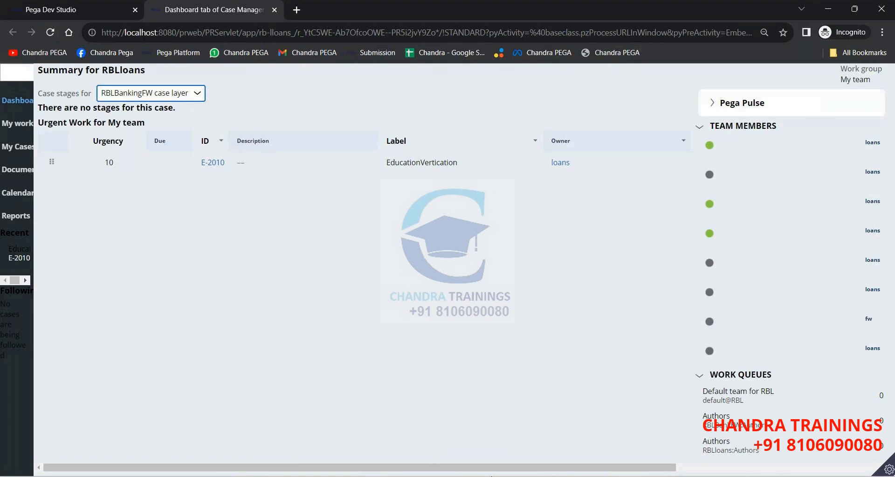
key("alt+Tab")
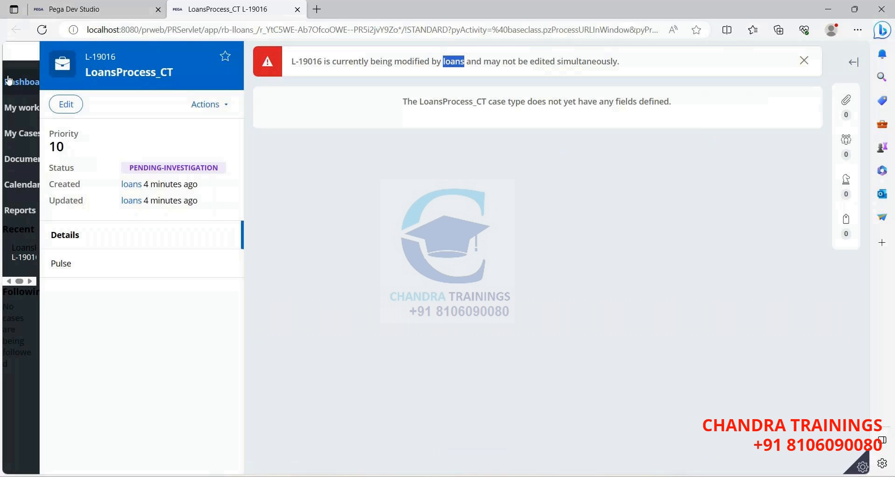
left_click(27, 84)
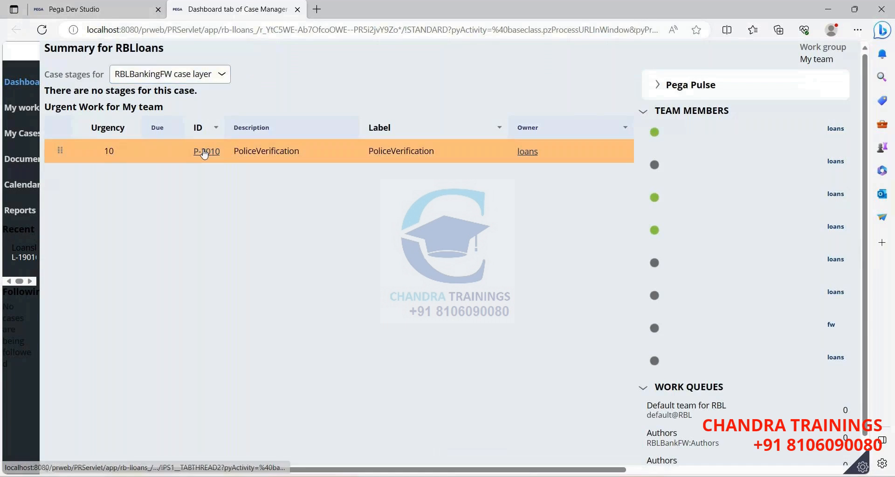
left_click(205, 152)
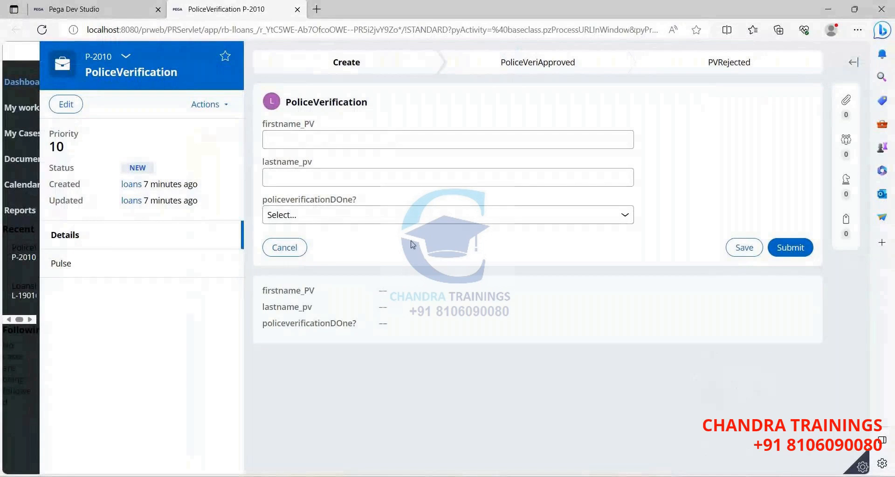
key("alt+Tab")
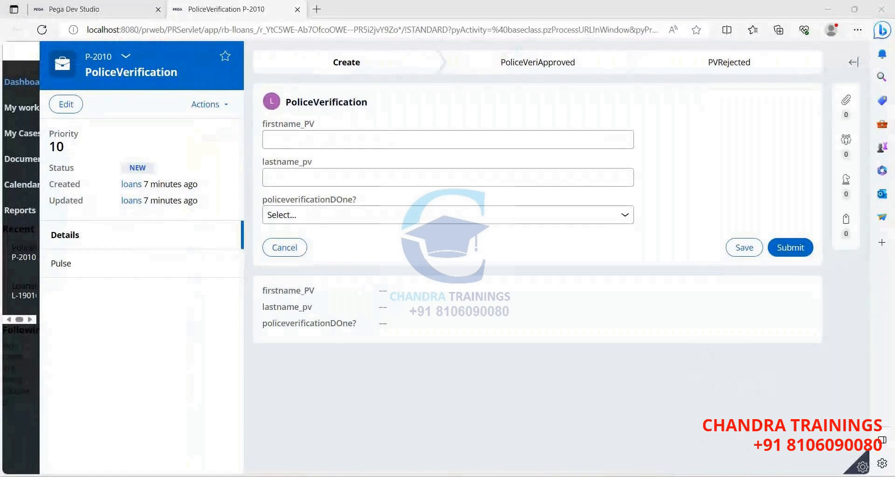
Circle the middle C-1, loop around P-1, and write a lower circled C-1 linked to the E-1 assignee.
mouse_move(433, 194)
left_mouse_down()
mouse_move(396, 228)
mouse_move(450, 196)
mouse_move(460, 213)
left_mouse_up()
left_click_drag(506, 241, 575, 229)
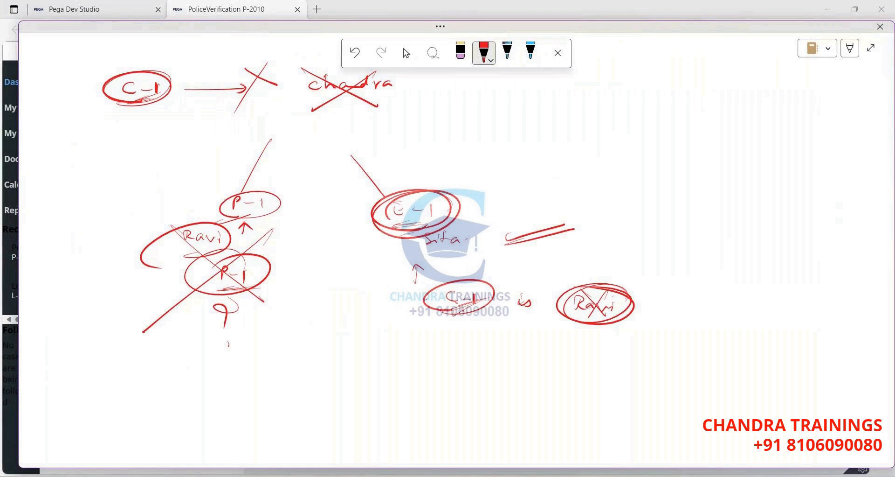
left_click_drag(248, 182, 193, 219)
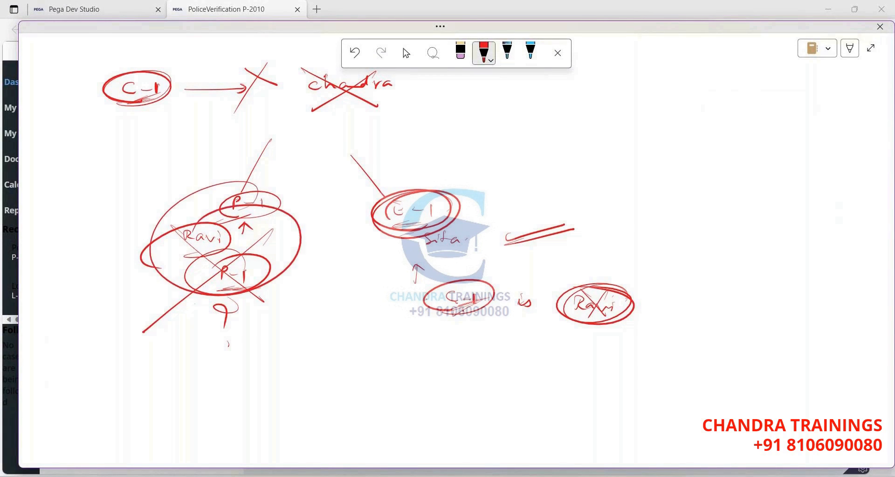
left_click_drag(191, 305, 270, 273)
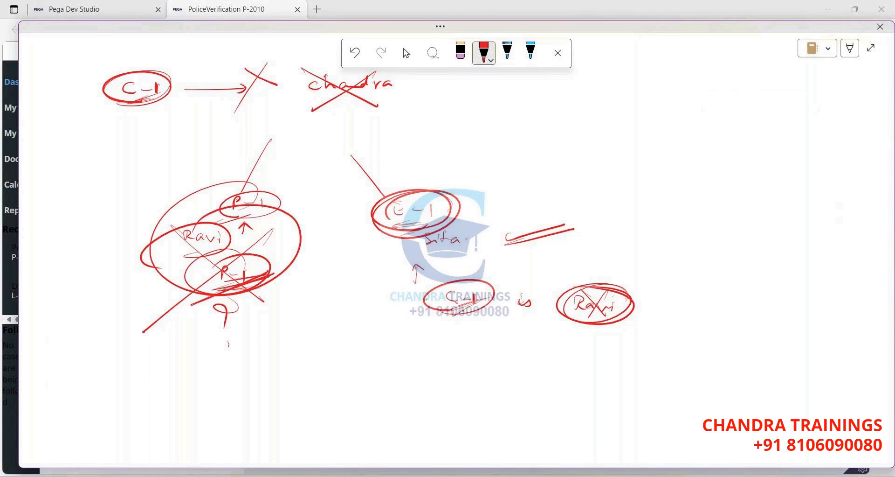
mouse_move(149, 351)
left_mouse_down()
mouse_move(145, 365)
mouse_move(166, 358)
left_mouse_up()
left_click_drag(168, 354, 172, 367)
left_click_drag(187, 346, 270, 366)
mouse_move(277, 353)
left_mouse_down()
mouse_move(279, 367)
mouse_move(309, 362)
left_mouse_up()
left_click_drag(455, 255, 451, 252)
mouse_move(299, 349)
left_mouse_down()
mouse_move(457, 251)
mouse_move(314, 337)
mouse_move(347, 321)
left_mouse_up()
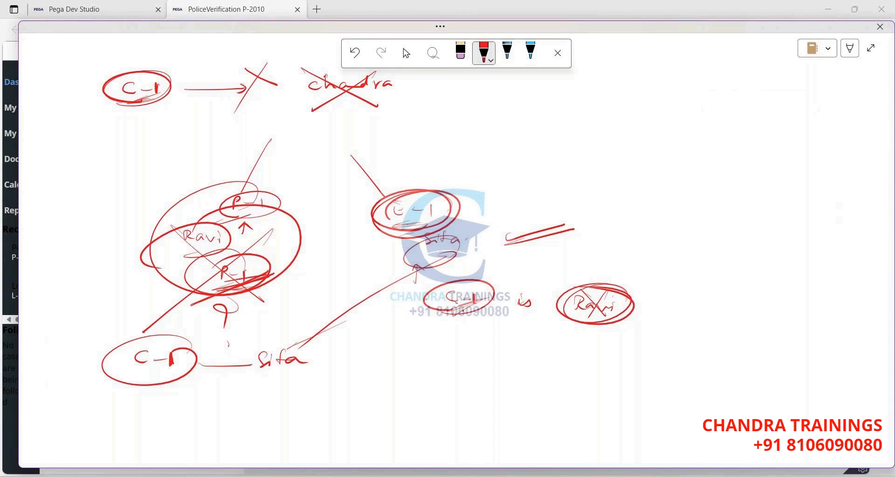
Enclose the middle C-1 and a double arrow in an ellipse; redraw a larger ellipse around top-left C-1.
mouse_move(483, 201)
left_mouse_down()
mouse_move(355, 219)
mouse_move(488, 212)
mouse_move(429, 184)
left_mouse_up()
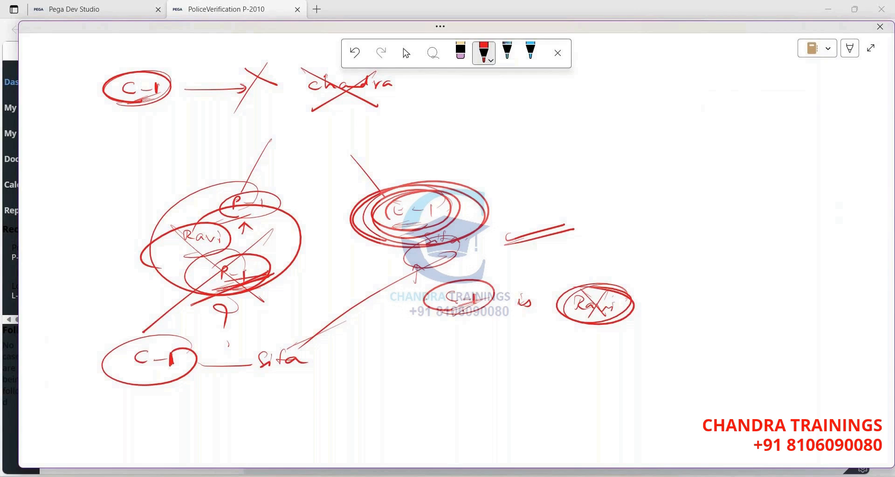
mouse_move(459, 214)
left_mouse_down()
mouse_move(560, 205)
mouse_move(504, 207)
left_mouse_up()
mouse_move(462, 184)
left_mouse_down()
mouse_move(560, 205)
mouse_move(406, 196)
left_mouse_up()
mouse_move(520, 242)
left_mouse_down()
mouse_move(580, 219)
mouse_move(473, 184)
left_mouse_up()
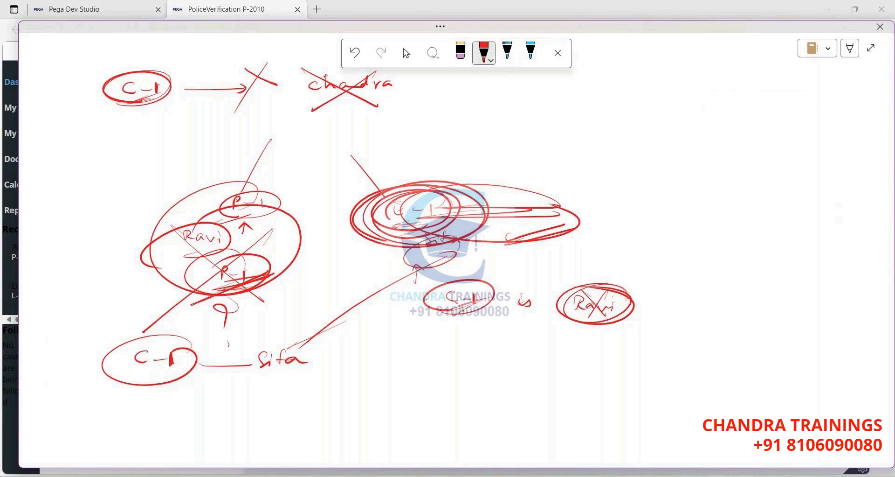
mouse_move(154, 100)
left_mouse_down()
mouse_move(65, 84)
mouse_move(140, 114)
left_mouse_up()
key("ctrl+z")
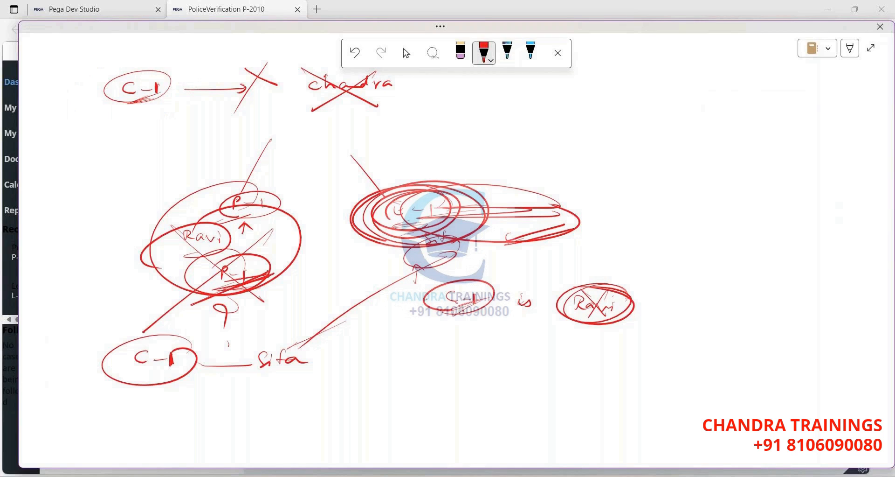
left_click_drag(157, 111, 157, 112)
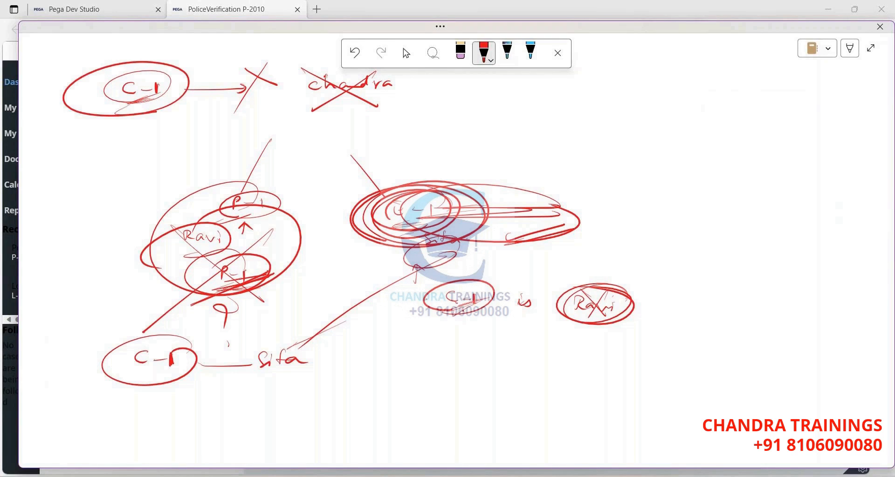
Draw connecting lines from the C-1 labels to P-1 and the child-case assignees.
left_click_drag(196, 218, 213, 130)
left_click_drag(231, 146, 292, 218)
left_click_drag(325, 136, 499, 251)
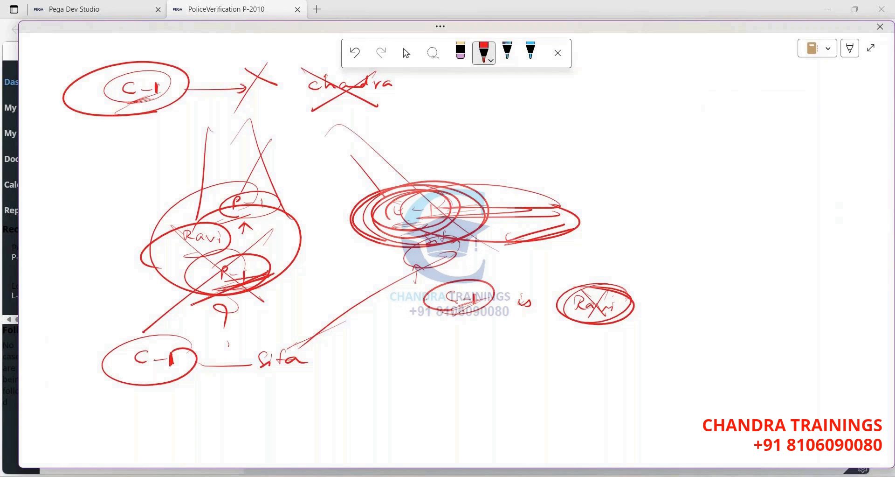
mouse_move(161, 100)
left_mouse_down()
mouse_move(152, 46)
mouse_move(114, 245)
mouse_move(317, 254)
left_mouse_up()
left_click_drag(224, 86, 611, 284)
left_click_drag(142, 296, 221, 271)
left_click_drag(243, 303, 331, 283)
left_click_drag(464, 314, 570, 323)
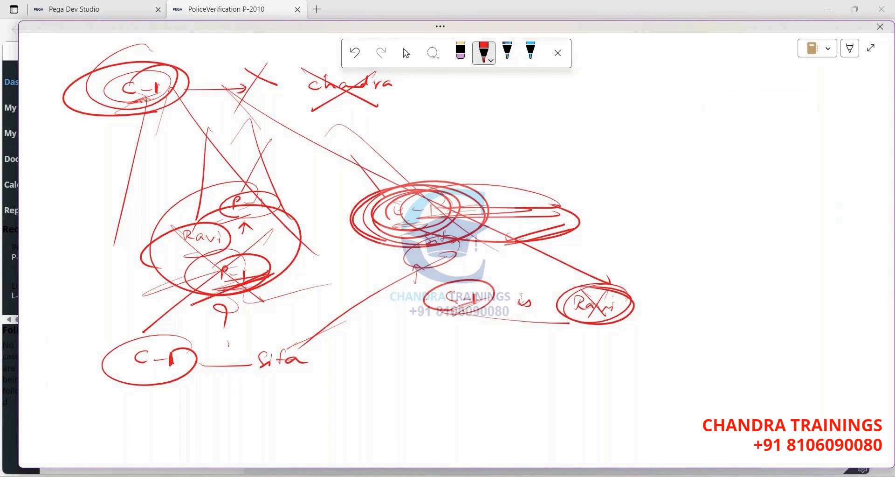
Add marks under the lower labels, two lower-right ellipses, and a large question mark.
left_click_drag(185, 341, 253, 316)
left_click_drag(299, 379, 348, 356)
left_click_drag(432, 365, 494, 351)
mouse_move(599, 367)
left_mouse_down()
mouse_move(651, 371)
mouse_move(643, 348)
mouse_move(651, 351)
left_mouse_up()
left_click_drag(590, 383, 674, 383)
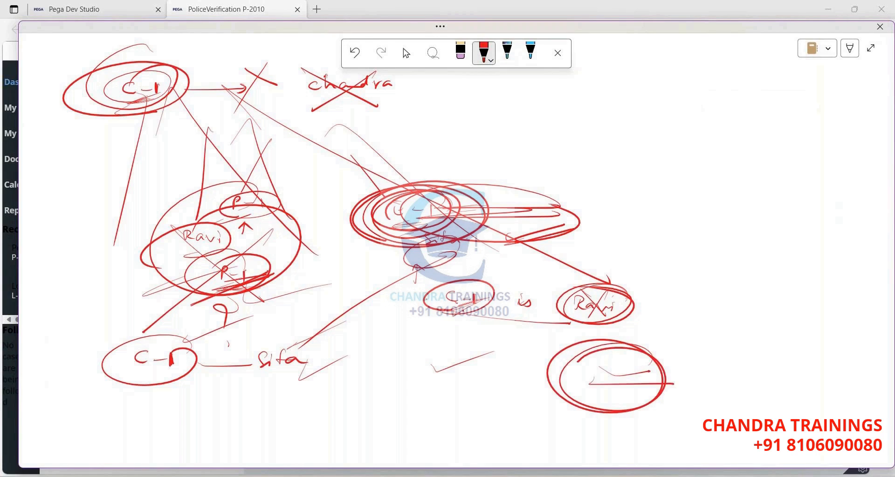
left_click_drag(618, 377, 711, 356)
left_click_drag(199, 82, 96, 134)
left_click_drag(83, 401, 158, 362)
mouse_move(167, 392)
left_mouse_down()
mouse_move(375, 377)
mouse_move(467, 389)
left_mouse_up()
mouse_move(641, 339)
left_mouse_down()
mouse_move(708, 343)
mouse_move(713, 405)
left_mouse_up()
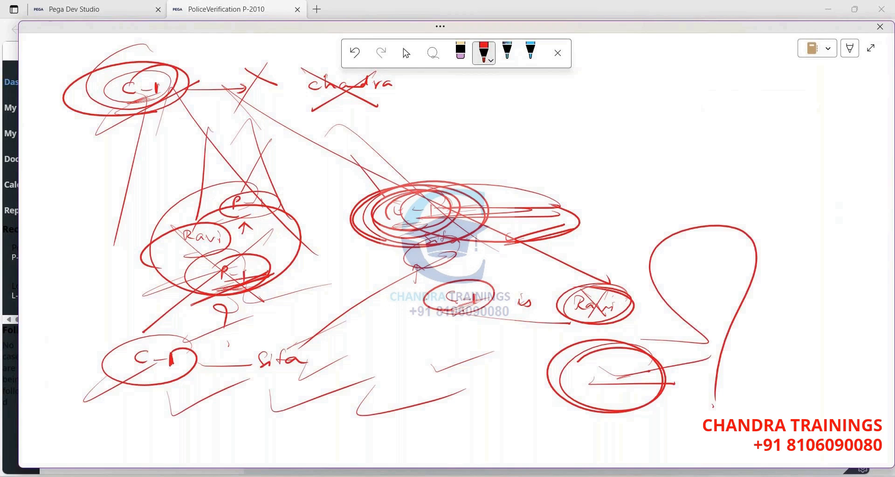